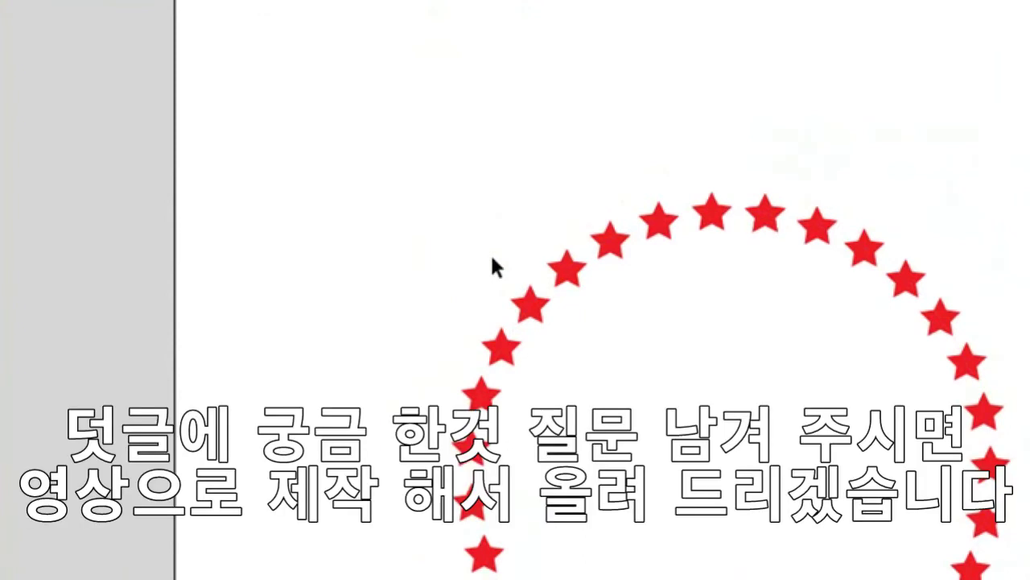
# - Marquee-select the whole ring of red stars and delete it
pyautogui.moveTo(446, 237); pyautogui.dragTo(576, 400)
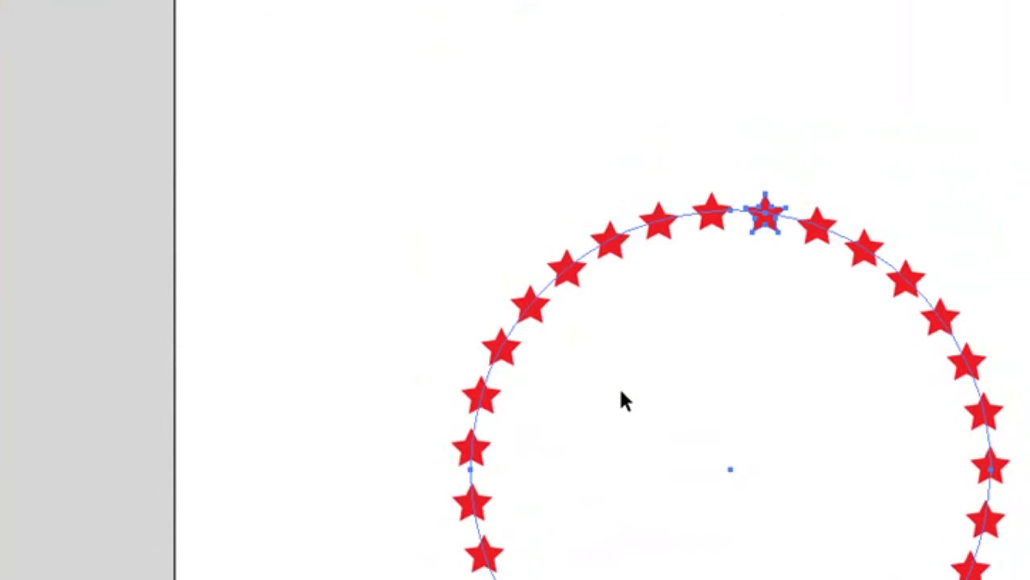
pyautogui.press('Delete')
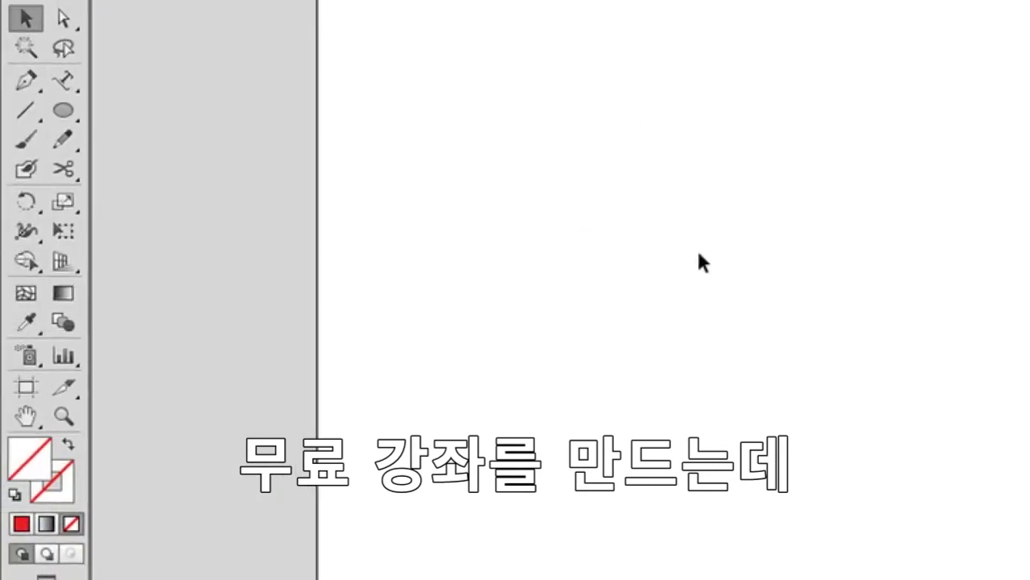
# - Draw a tall, narrow ellipse on the artboard and zoom in on it
pyautogui.click(64, 111)
pyautogui.moveTo(541, 225); pyautogui.dragTo(562, 280)
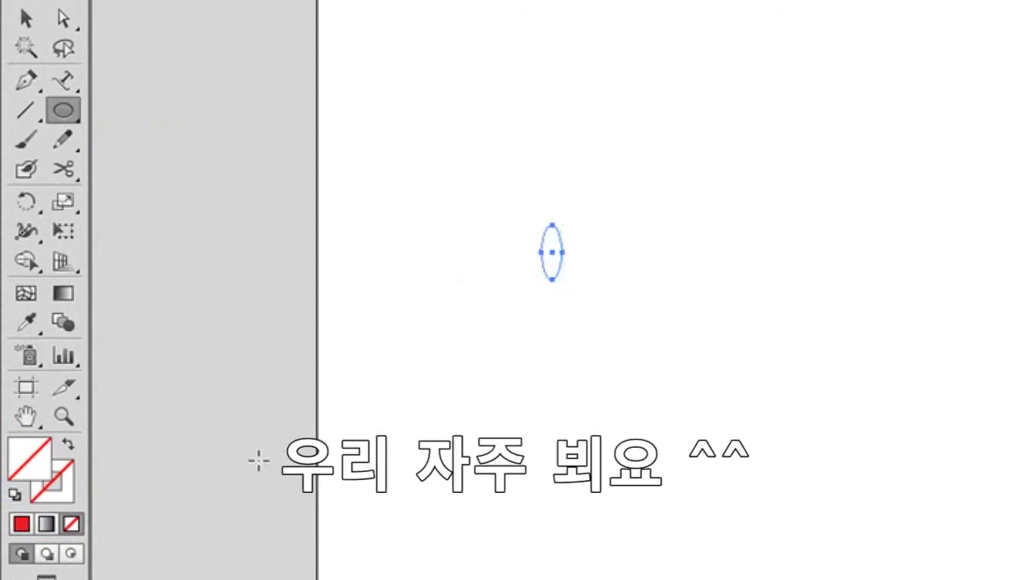
pyautogui.click(70, 420)
pyautogui.moveTo(501, 181); pyautogui.dragTo(678, 378)
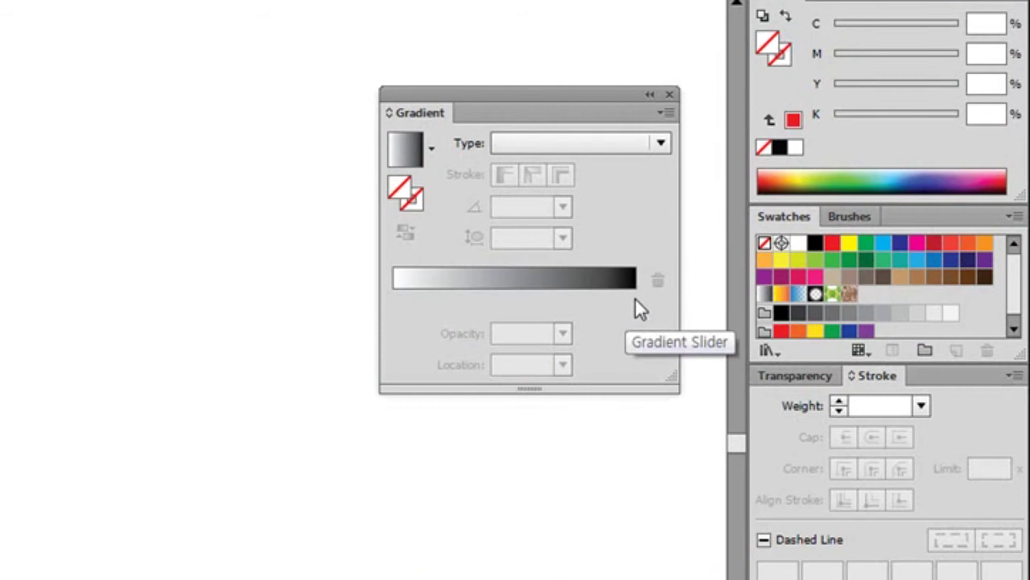
# - Fill the ellipse with the default white-to-black linear gradient and select its right stop
pyautogui.click(636, 298)
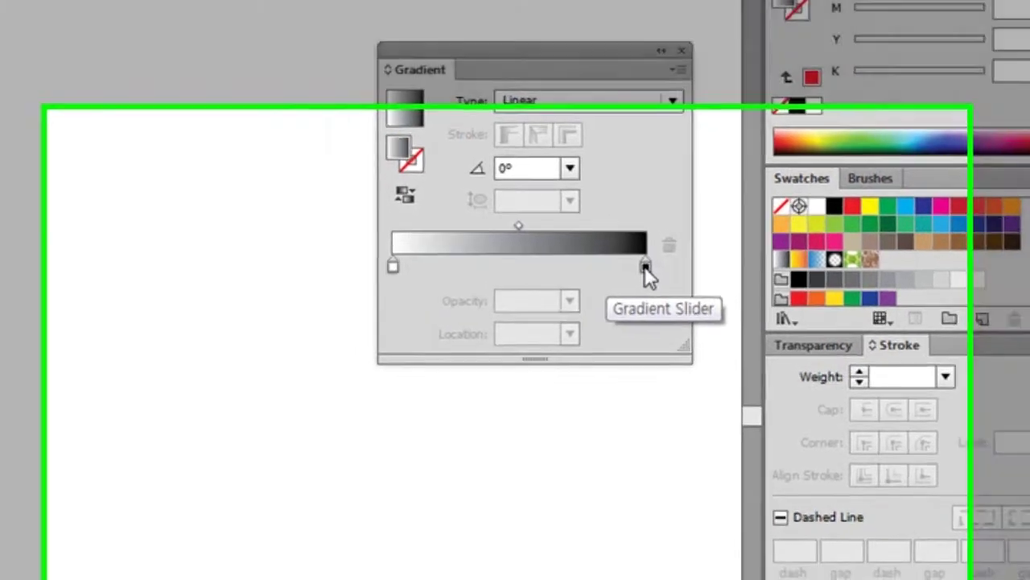
pyautogui.click(635, 300)
pyautogui.doubleClick(670, 173)
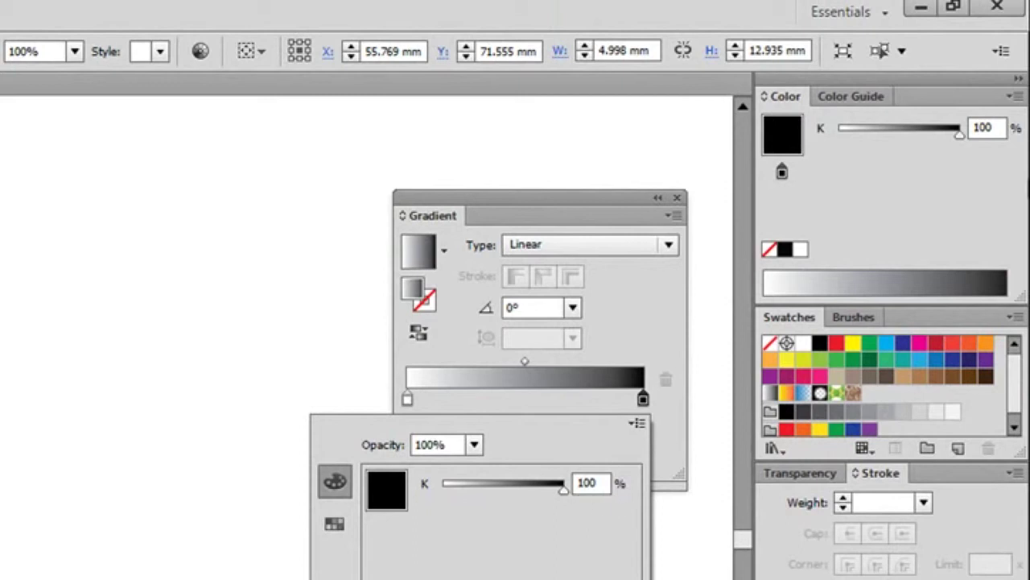
pyautogui.click(785, 112)
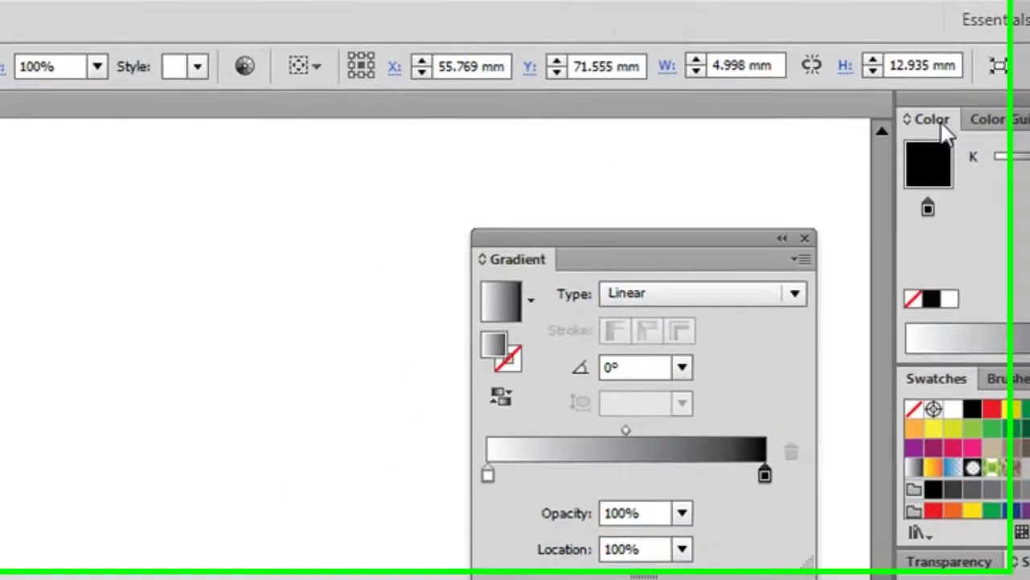
# - Float the Color panel and switch its colour mode to RGB
pyautogui.moveTo(793, 98); pyautogui.dragTo(121, 165)
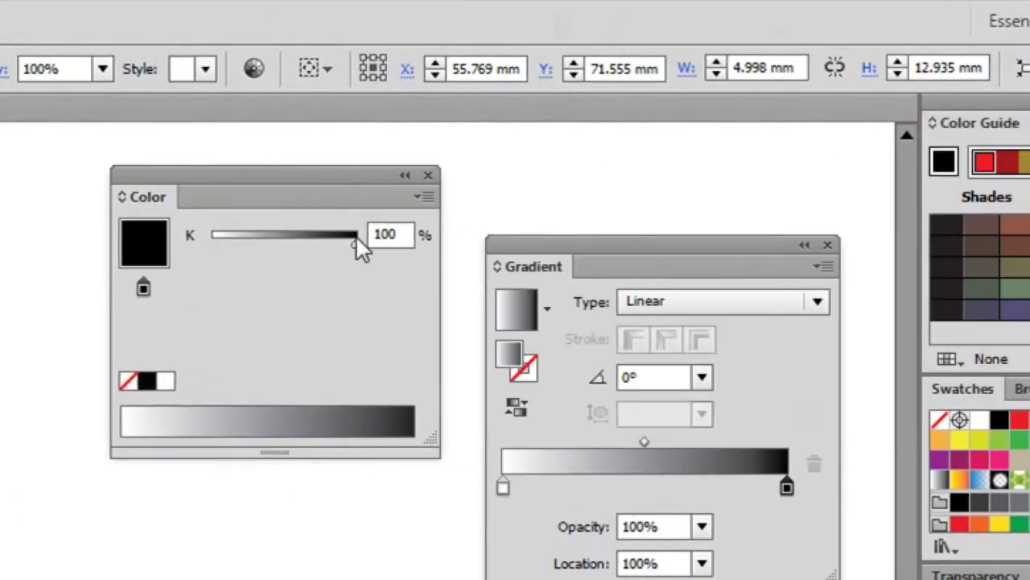
pyautogui.click(426, 196)
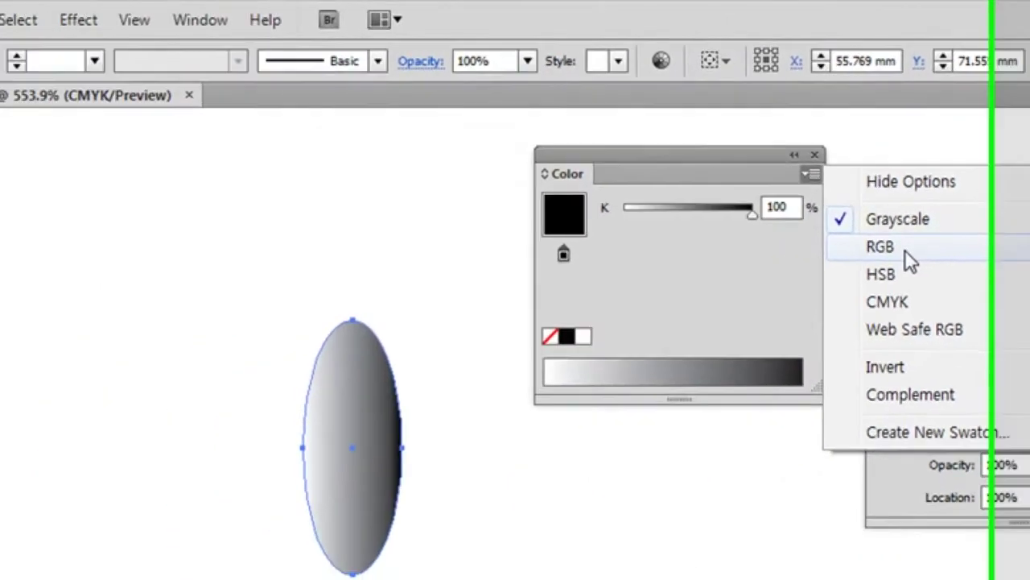
pyautogui.click(531, 281)
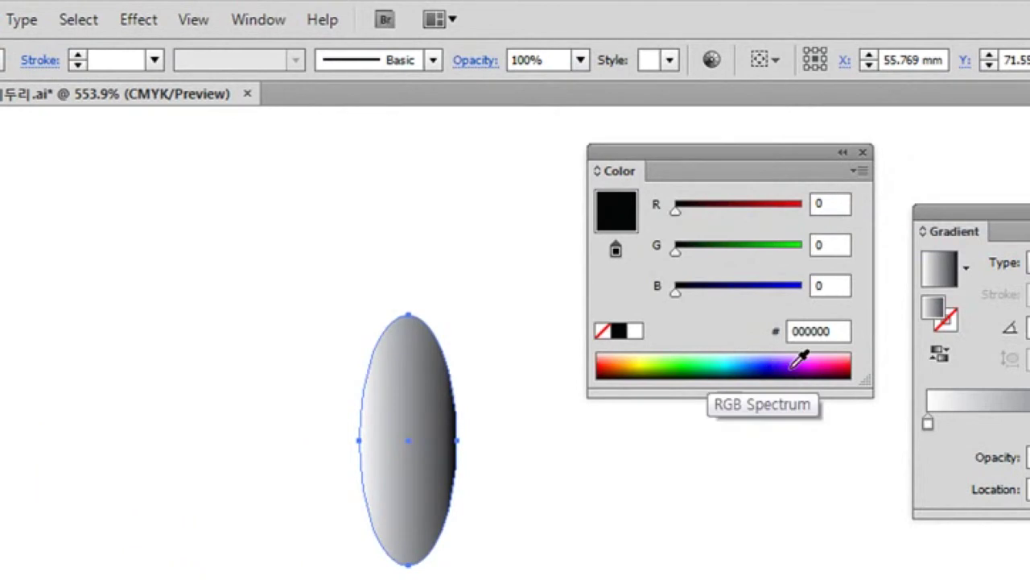
# - Set the gradient stops to magenta A2008E and orange FFB836 (G 184, B 54), then close both panels
pyautogui.click(820, 364)
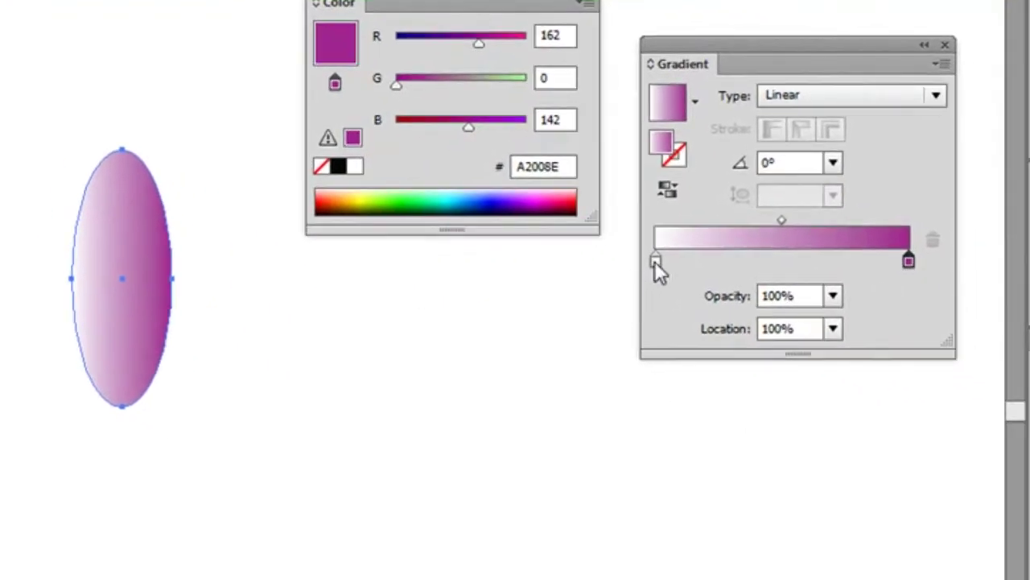
pyautogui.doubleClick(655, 261)
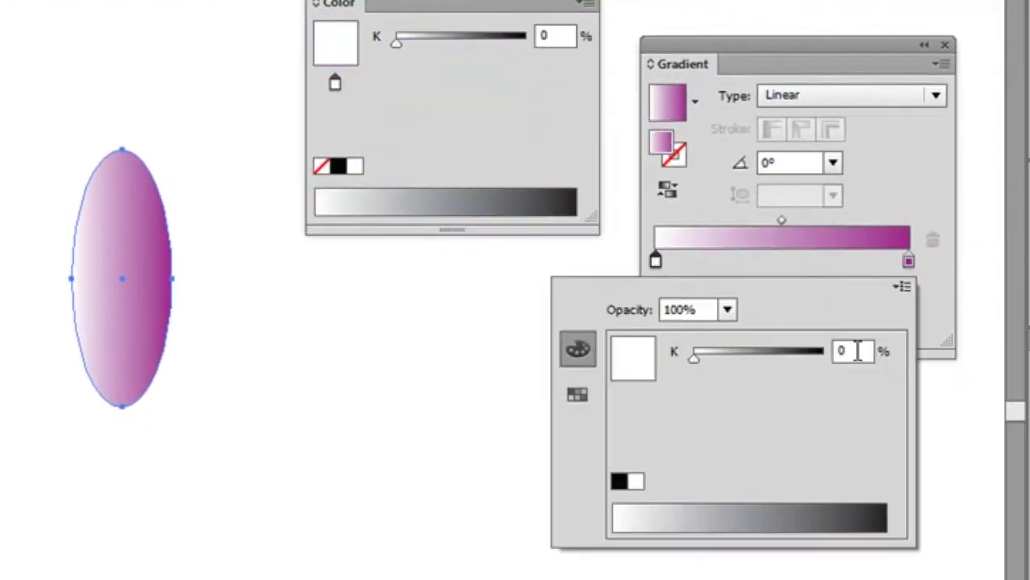
pyautogui.click(903, 288)
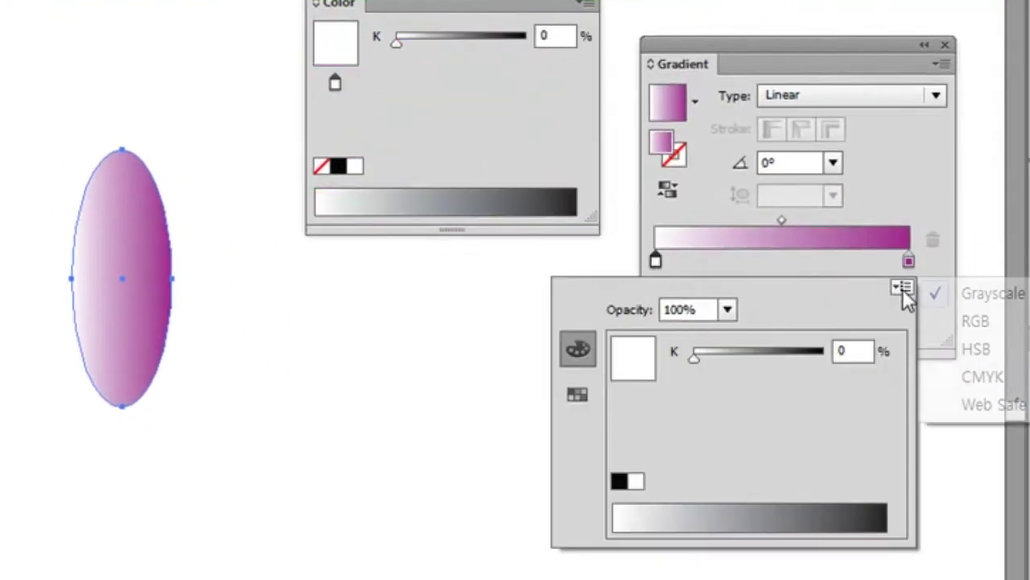
pyautogui.click(950, 329)
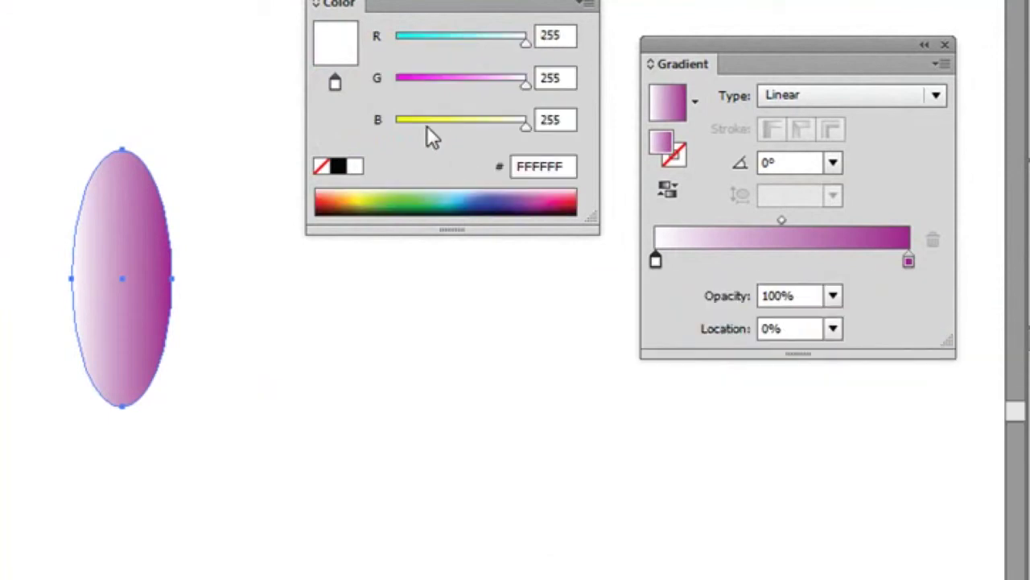
pyautogui.click(424, 123)
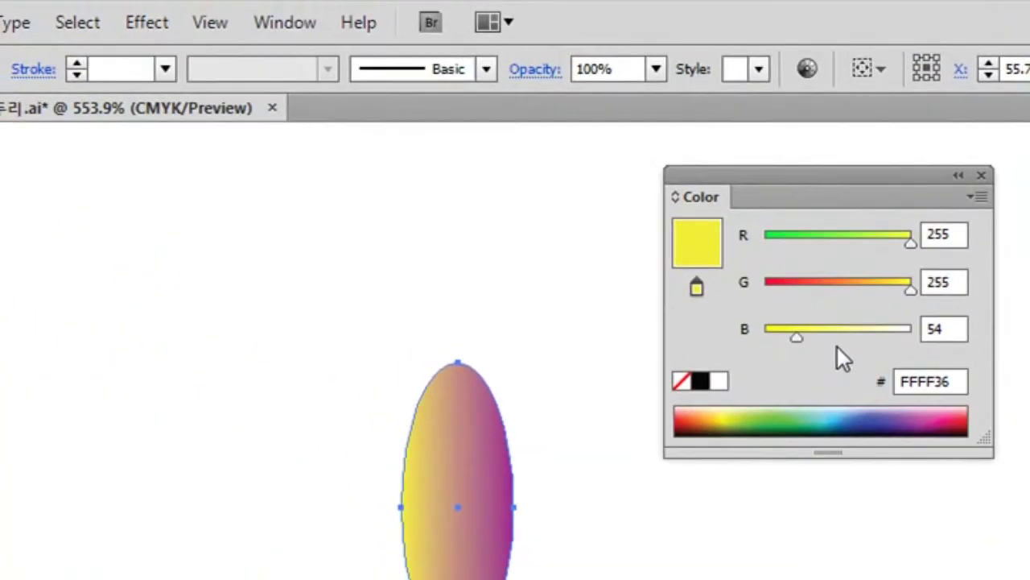
pyautogui.click(872, 290)
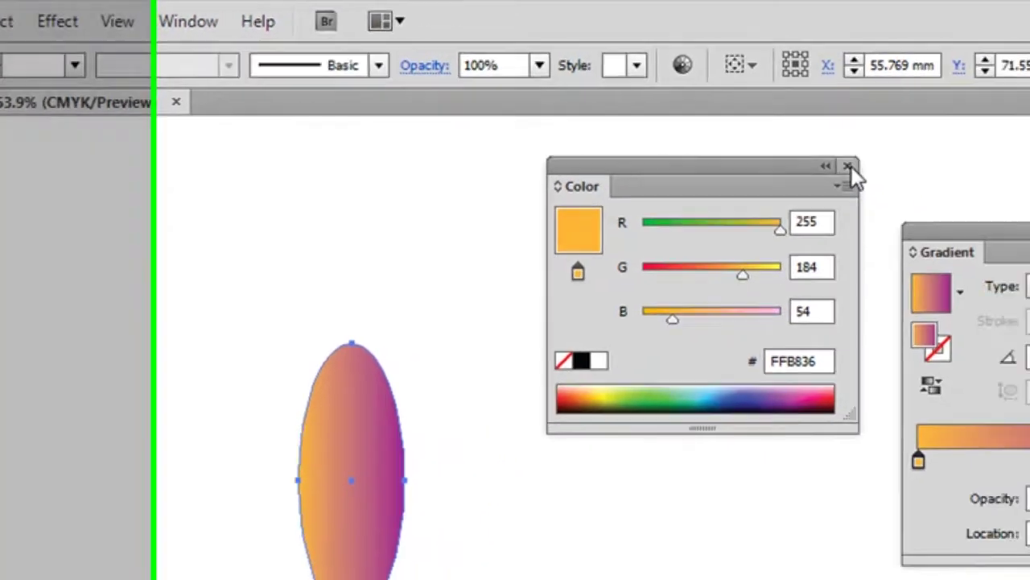
pyautogui.click(981, 175)
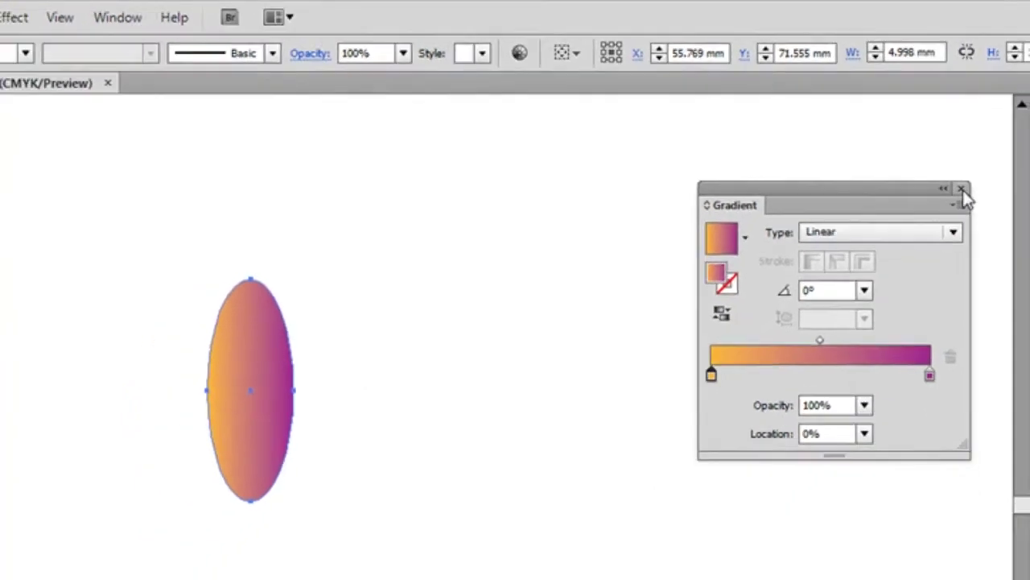
pyautogui.click(963, 190)
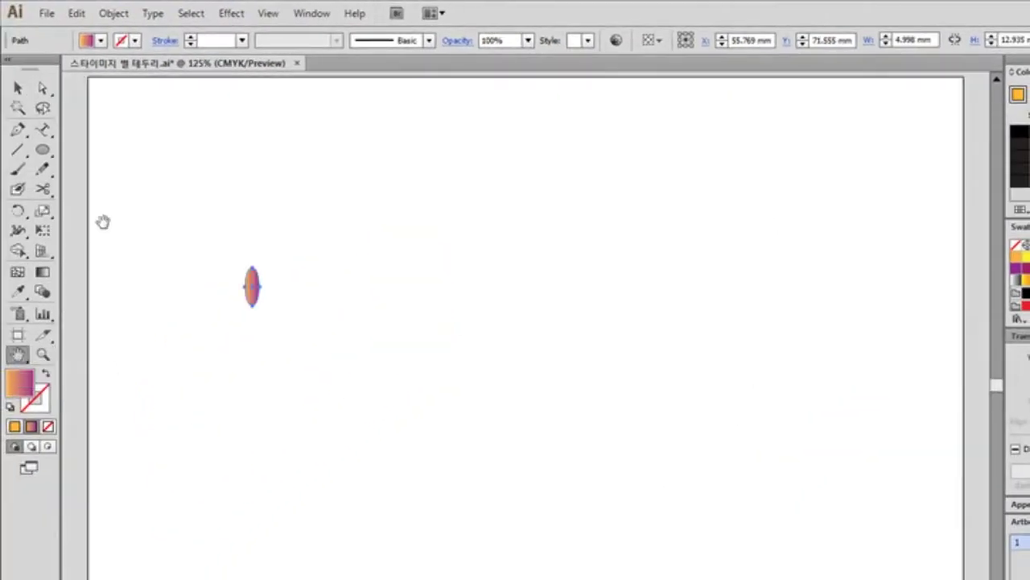
# - Alt-drag a copy of the gradient ellipse to the far right of the artboard and select it
pyautogui.click(18, 87)
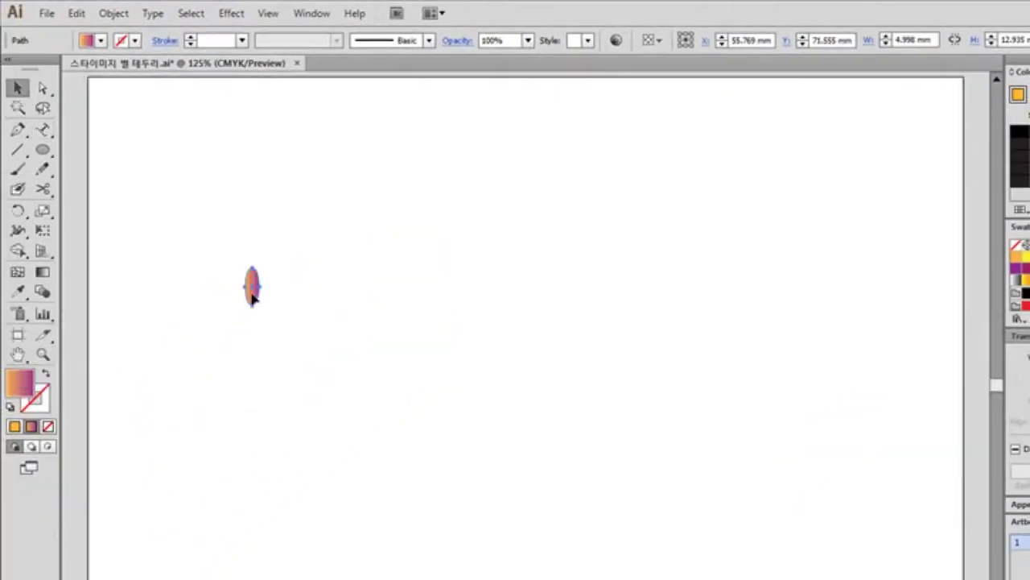
pyautogui.moveTo(249, 294); pyautogui.dragTo(129, 334)
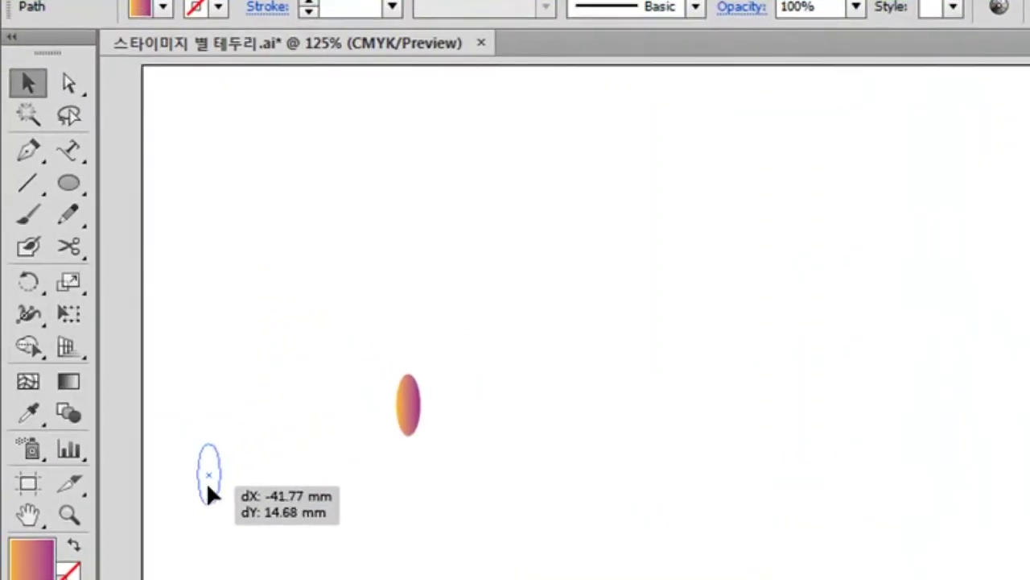
pyautogui.moveTo(210, 485); pyautogui.dragTo(959, 432)
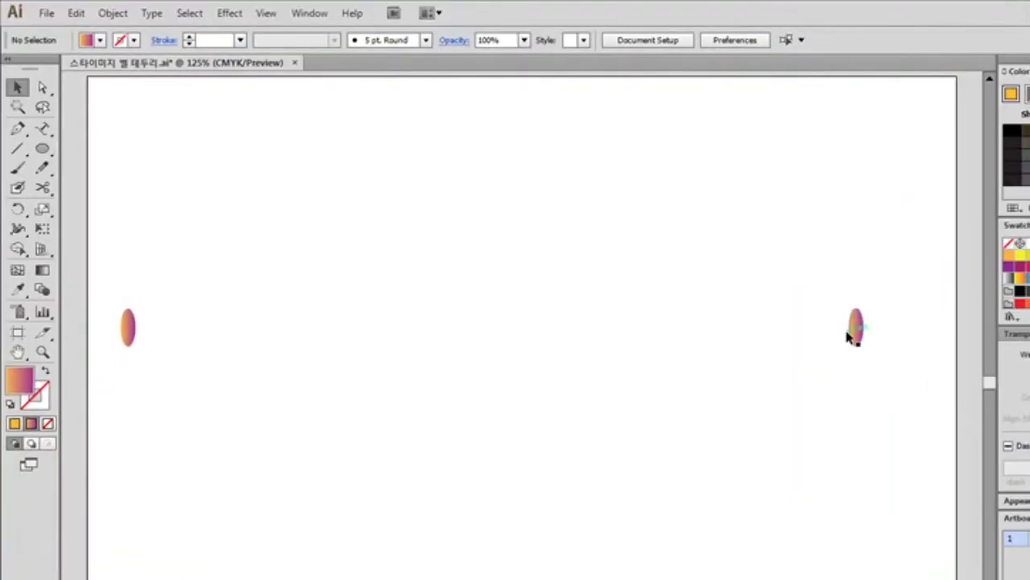
pyautogui.click(853, 335)
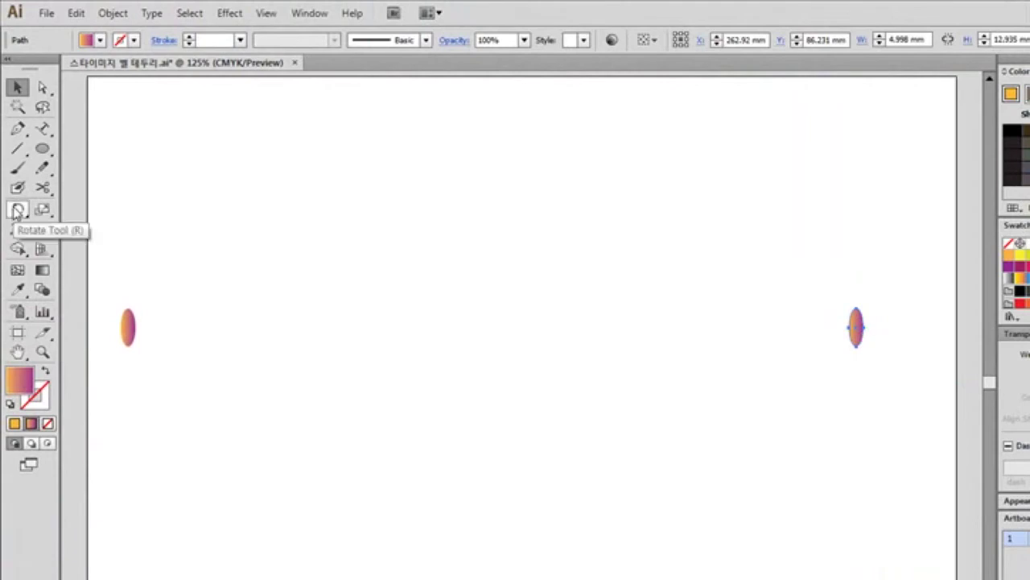
# - Shear the right-hand ellipse so it leans to the right, then deselect it
pyautogui.moveTo(17, 211); pyautogui.dragTo(52, 231)
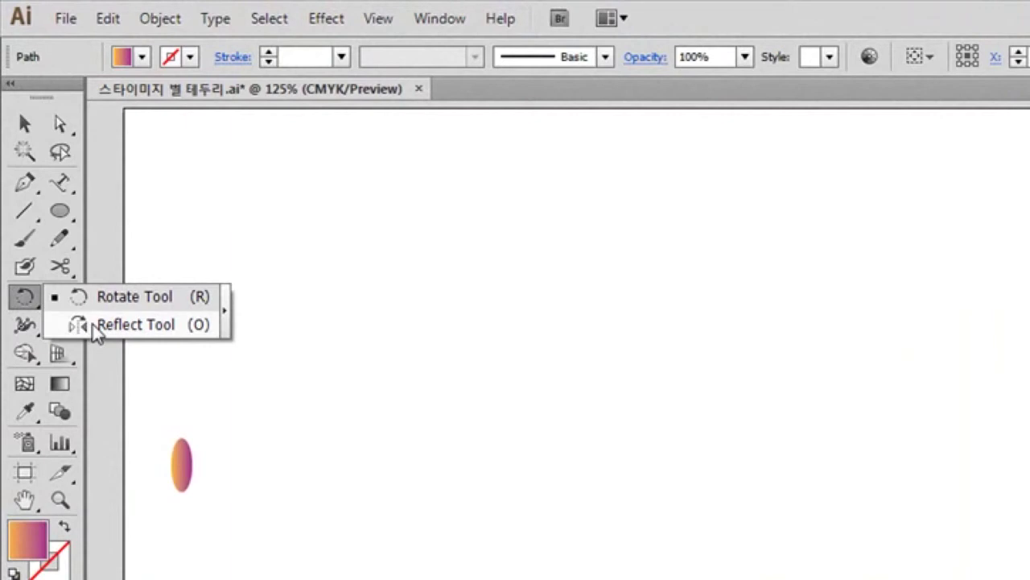
pyautogui.click(95, 324)
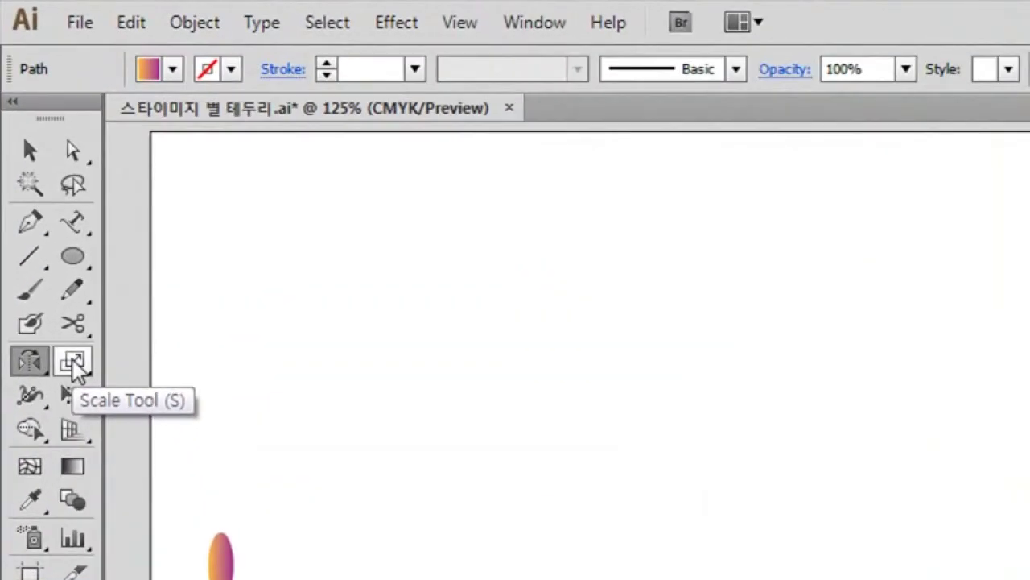
pyautogui.click(72, 364)
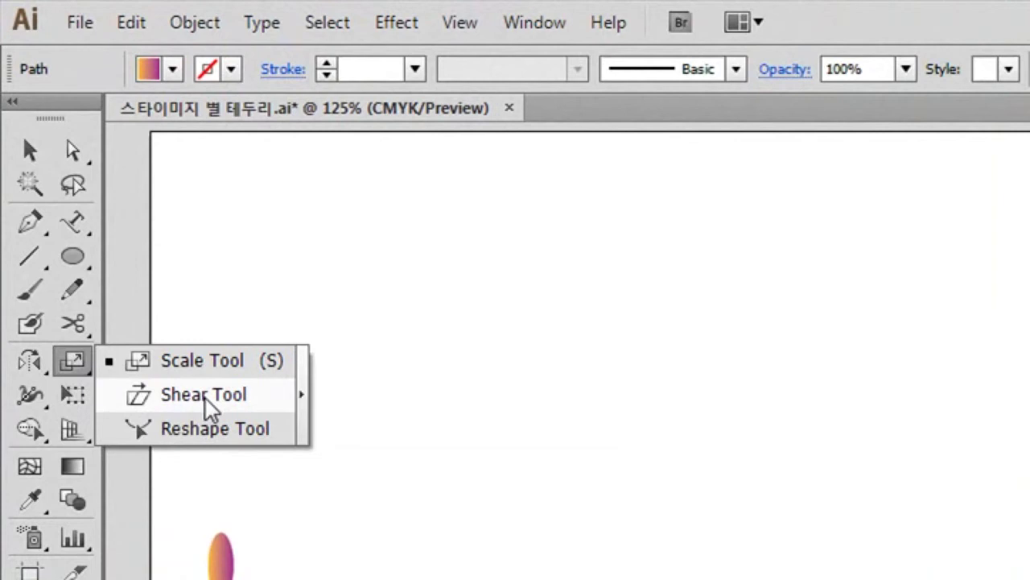
pyautogui.click(205, 394)
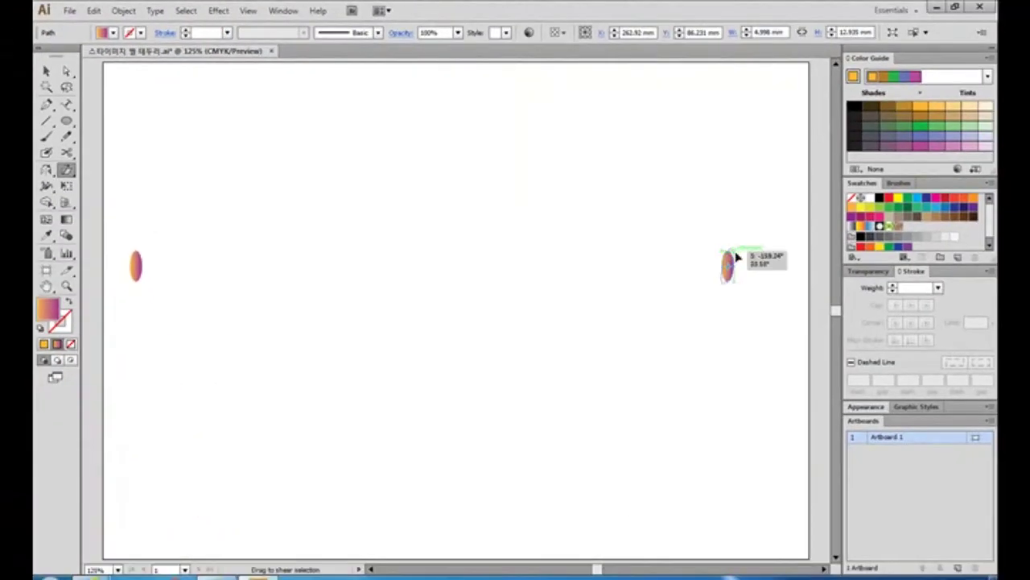
pyautogui.moveTo(734, 255); pyautogui.dragTo(745, 256)
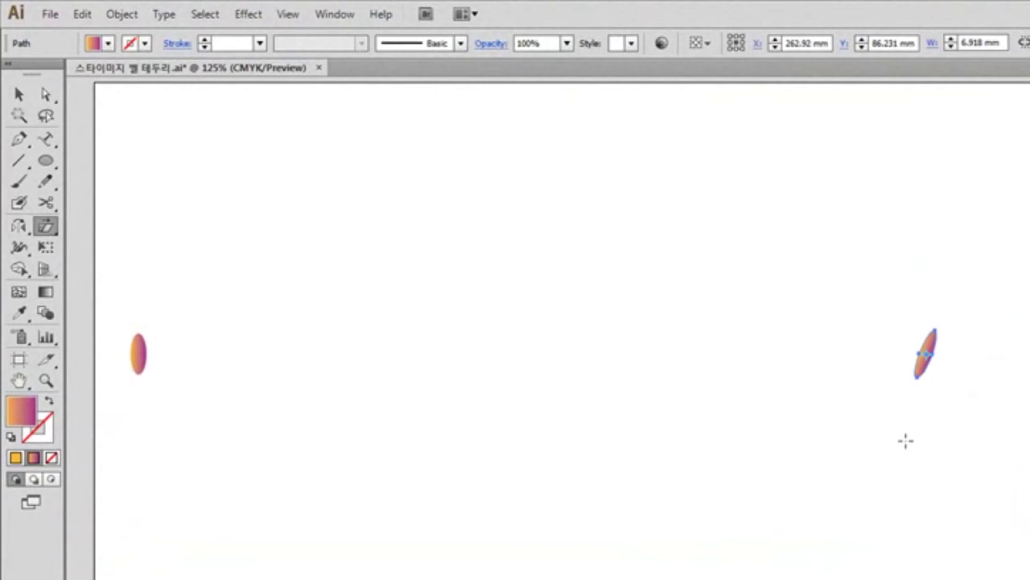
pyautogui.press('v')
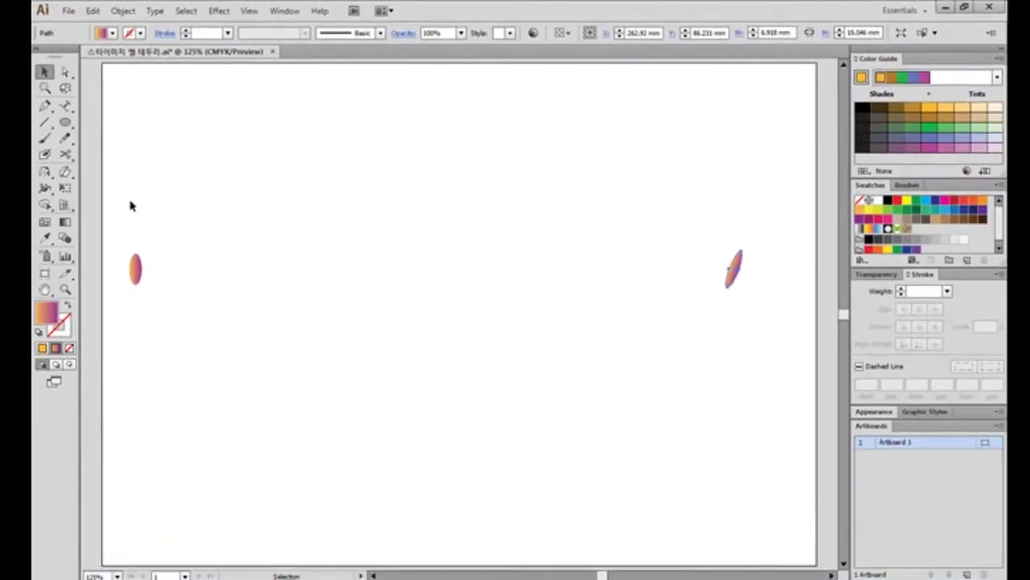
pyautogui.click(139, 215)
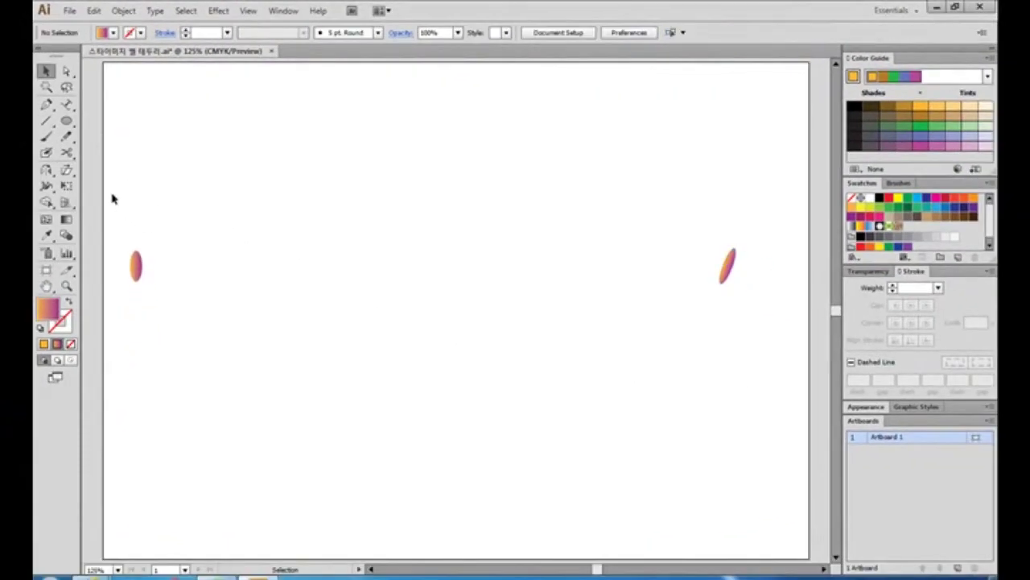
# - Select both ellipses and set Blend Options to Specified Steps with 100 steps
pyautogui.moveTo(115, 185)
pyautogui.mouseDown()
pyautogui.moveTo(306, 368)
pyautogui.moveTo(759, 371)
pyautogui.mouseUp()
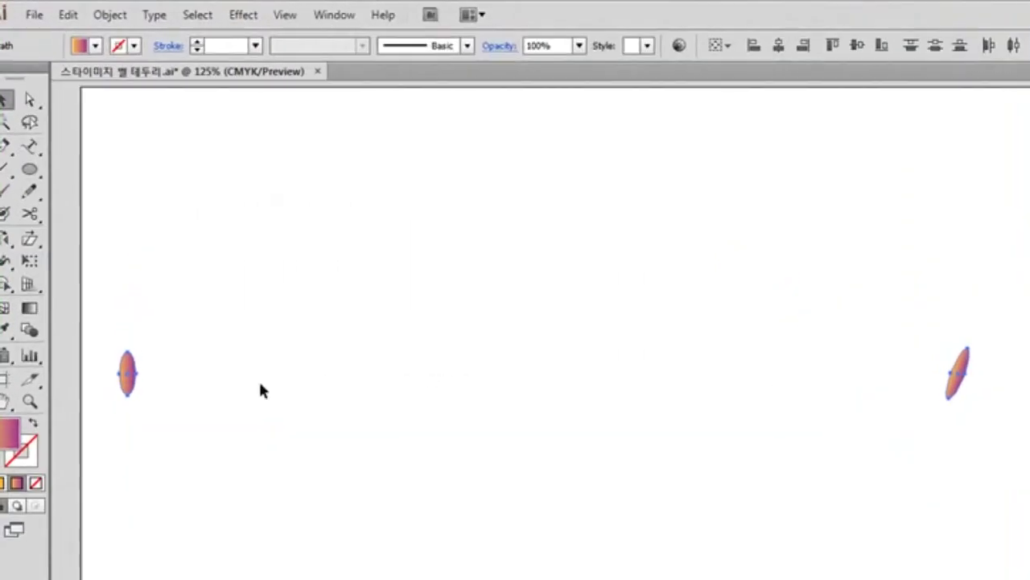
pyautogui.click(31, 329)
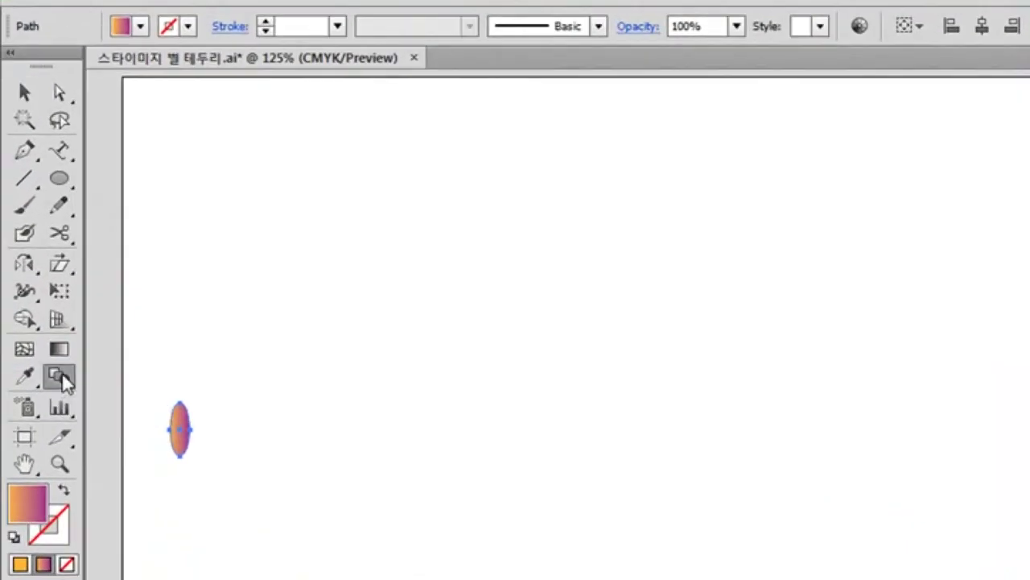
pyautogui.doubleClick(62, 375)
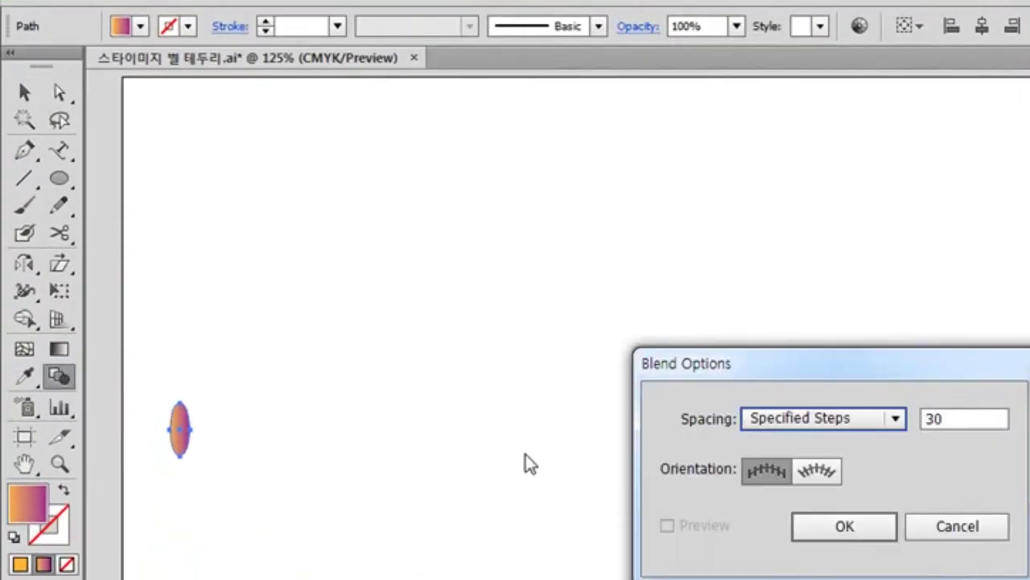
pyautogui.doubleClick(942, 419)
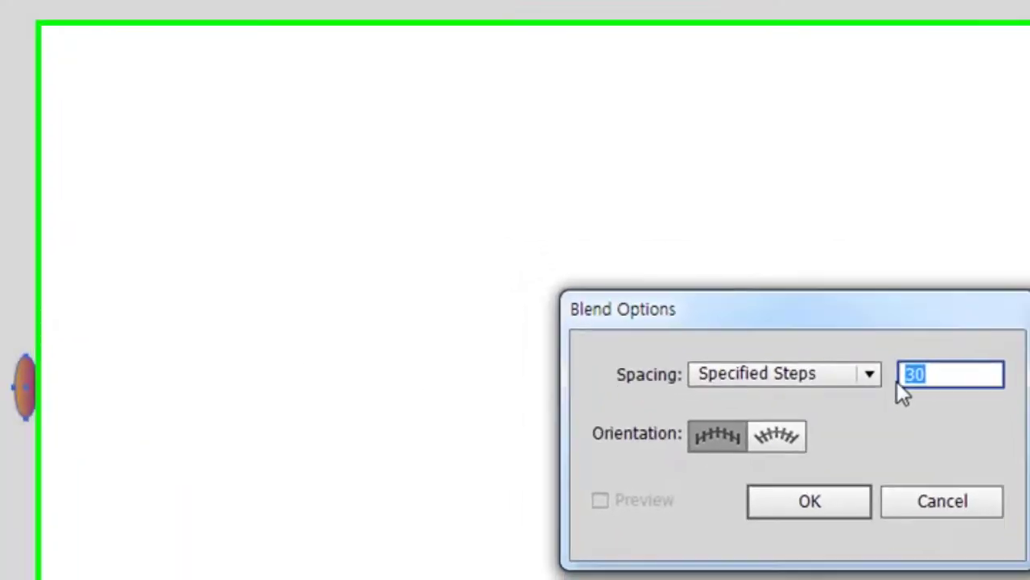
pyautogui.write('100')
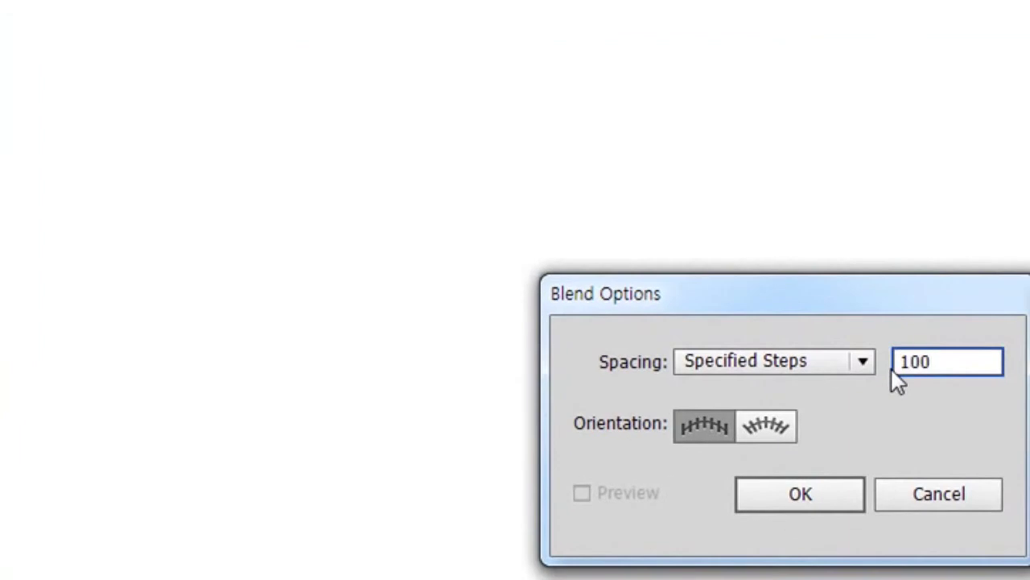
pyautogui.click(824, 491)
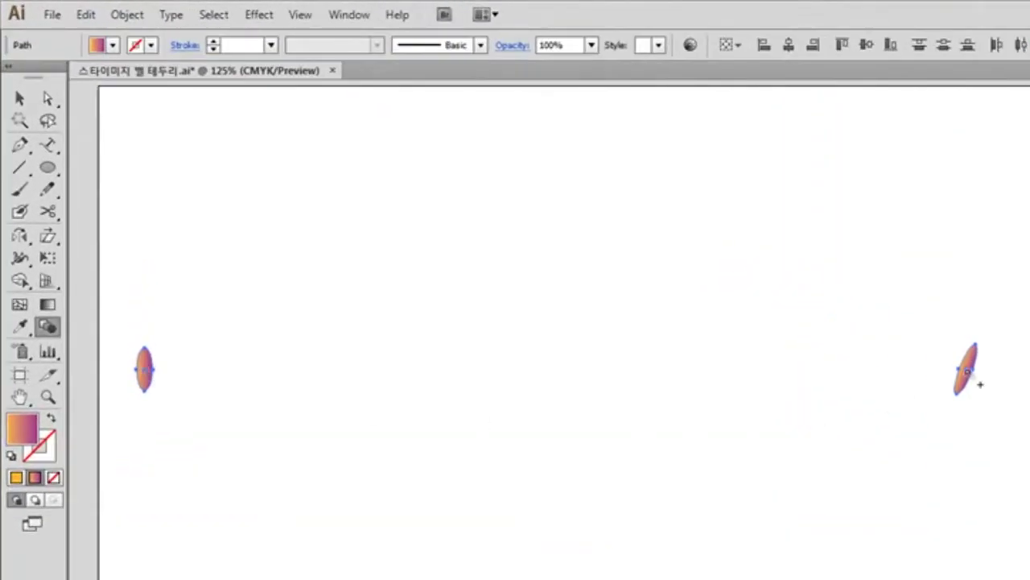
pyautogui.click(968, 369)
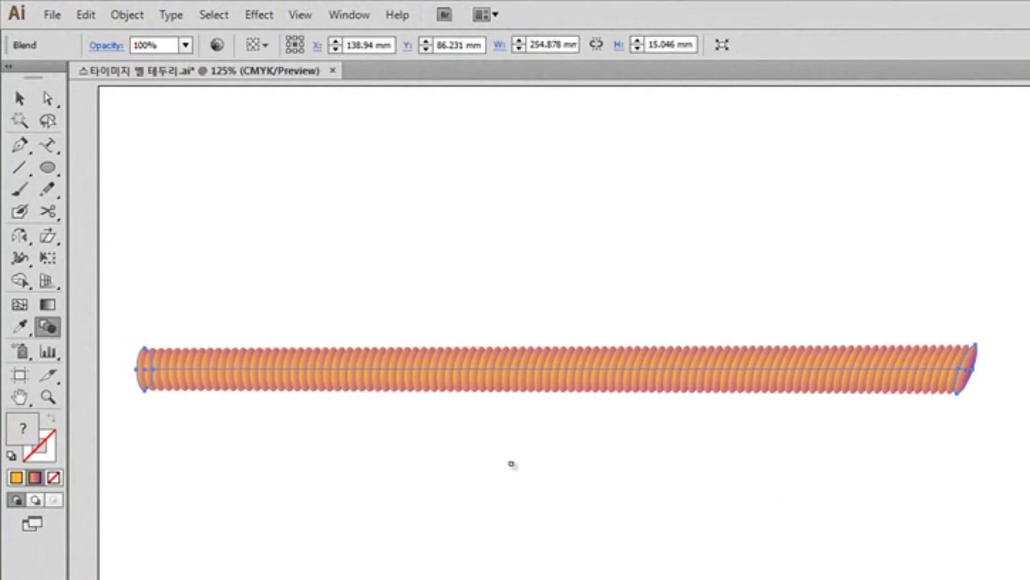
pyautogui.click(19, 98)
pyautogui.click(193, 174)
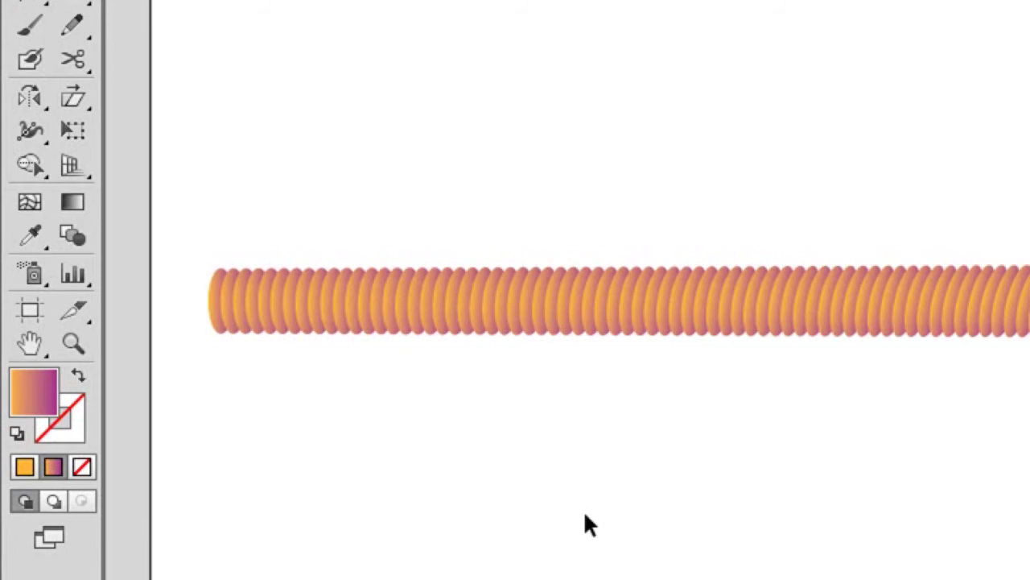
pyautogui.hotkey('ctrl', 'z')
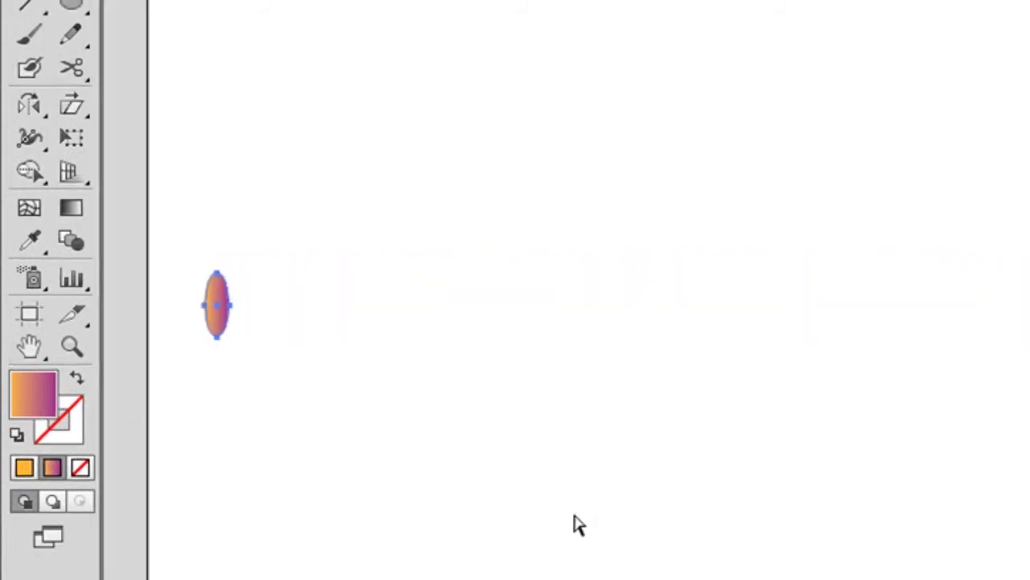
# - Set the blend to 500 specified steps and blend the two ellipses into one tube
pyautogui.moveTo(124, 302); pyautogui.dragTo(1003, 475)
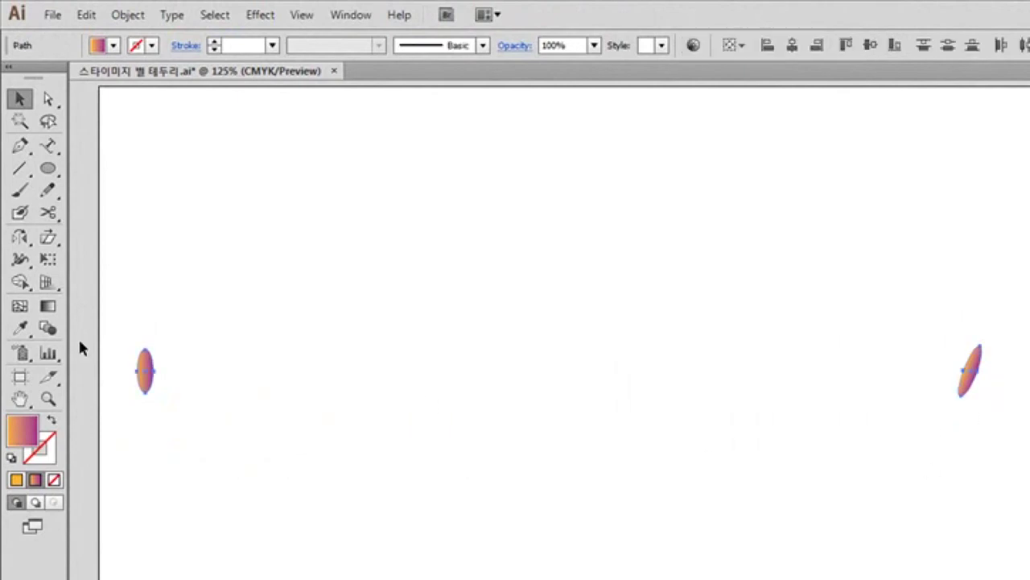
pyautogui.doubleClick(47, 327)
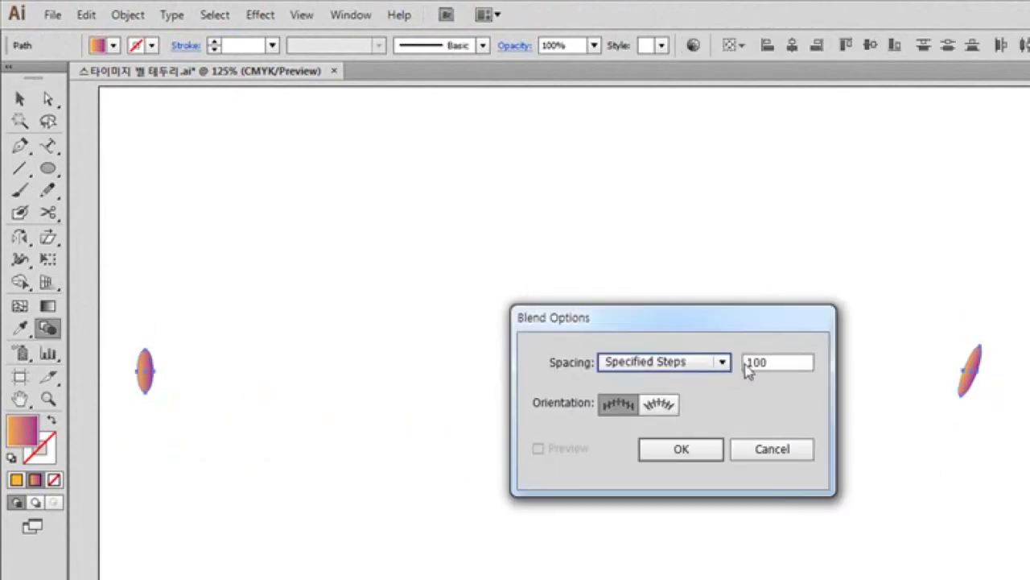
pyautogui.doubleClick(775, 361)
pyautogui.write('500')
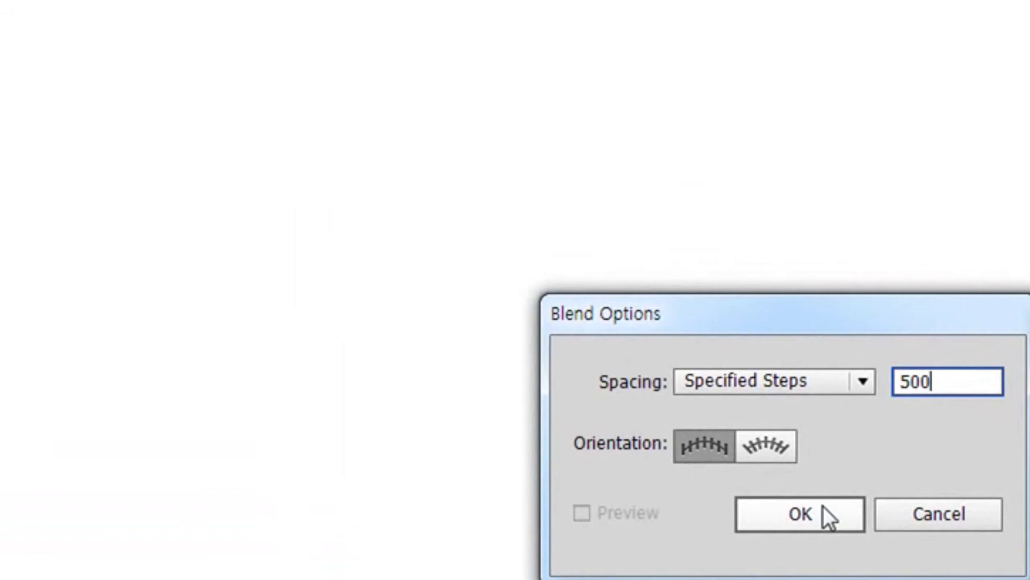
pyautogui.click(821, 507)
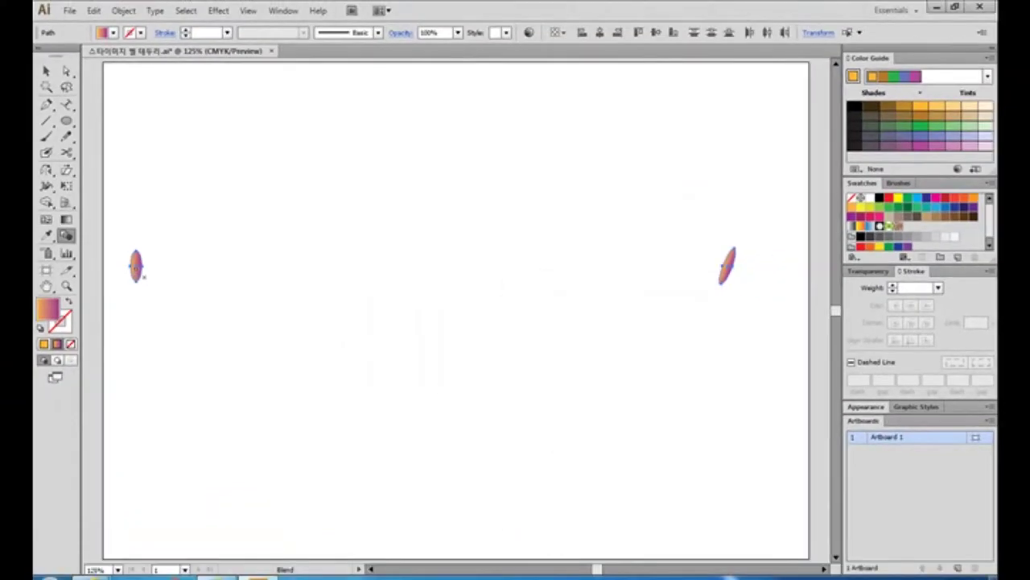
pyautogui.click(731, 269)
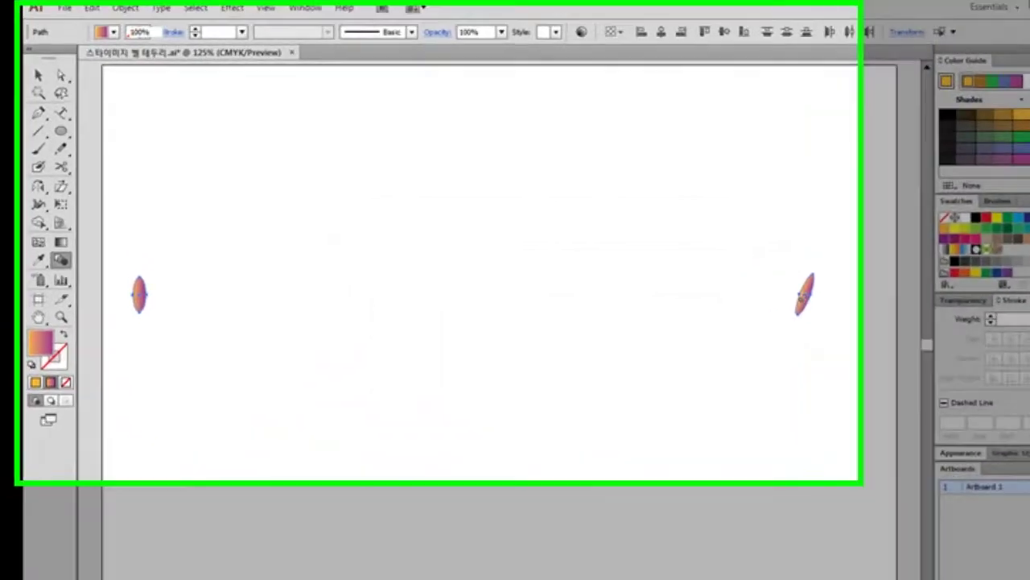
pyautogui.click(19, 83)
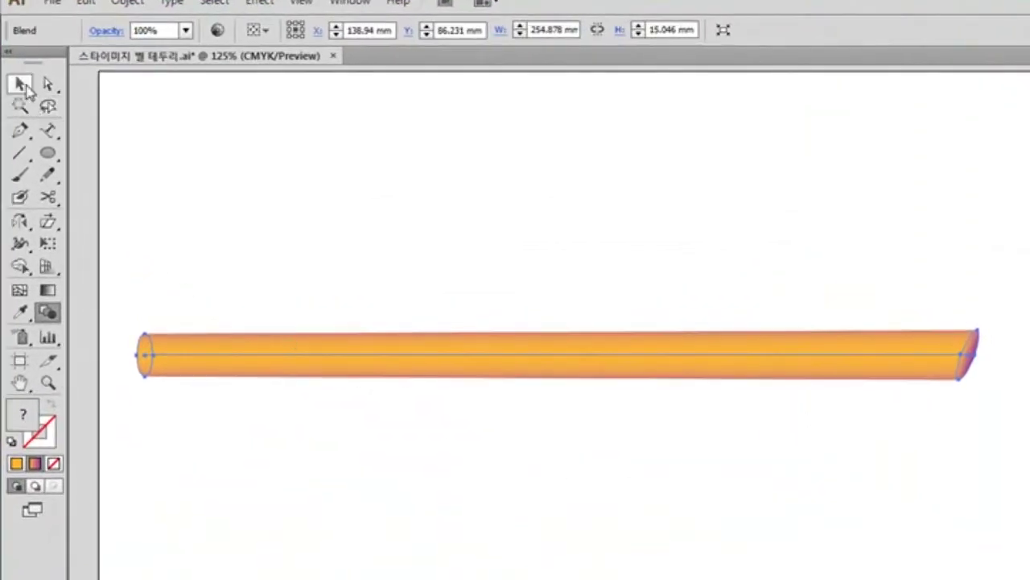
# - Move the orange tube up near the top of the artboard
pyautogui.click(403, 479)
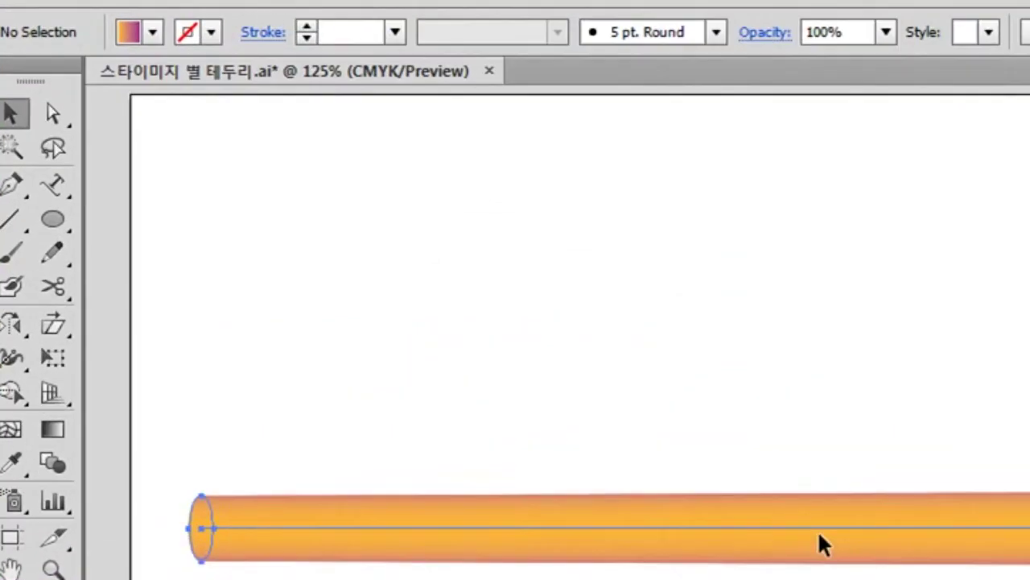
pyautogui.moveTo(548, 355); pyautogui.dragTo(569, 292)
pyautogui.moveTo(849, 431); pyautogui.dragTo(868, 265)
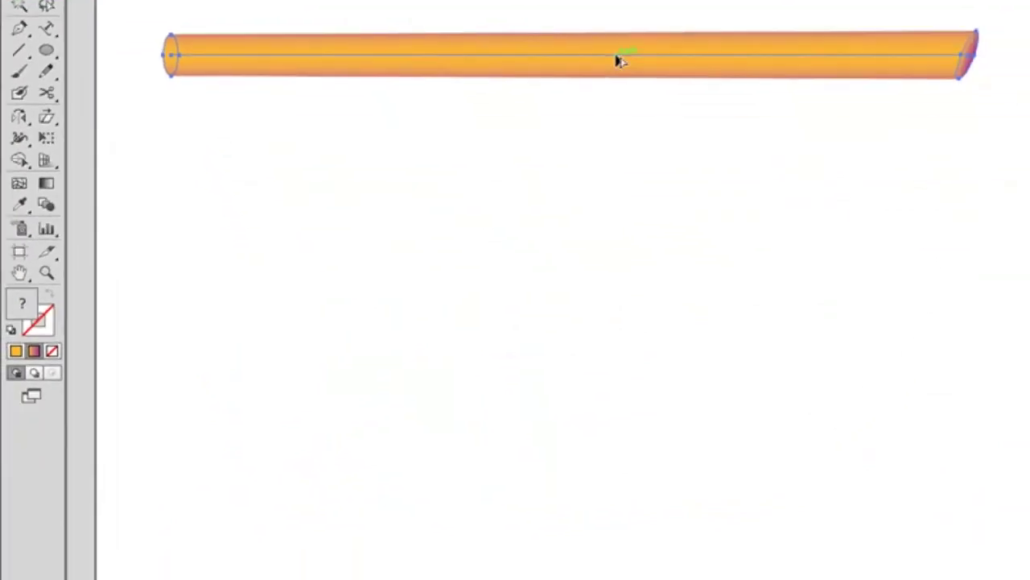
# - Place a duplicate of the tube lower on the artboard and adjust its position
pyautogui.moveTo(952, 227)
pyautogui.mouseDown()
pyautogui.moveTo(613, 130)
pyautogui.moveTo(618, 508)
pyautogui.mouseUp()
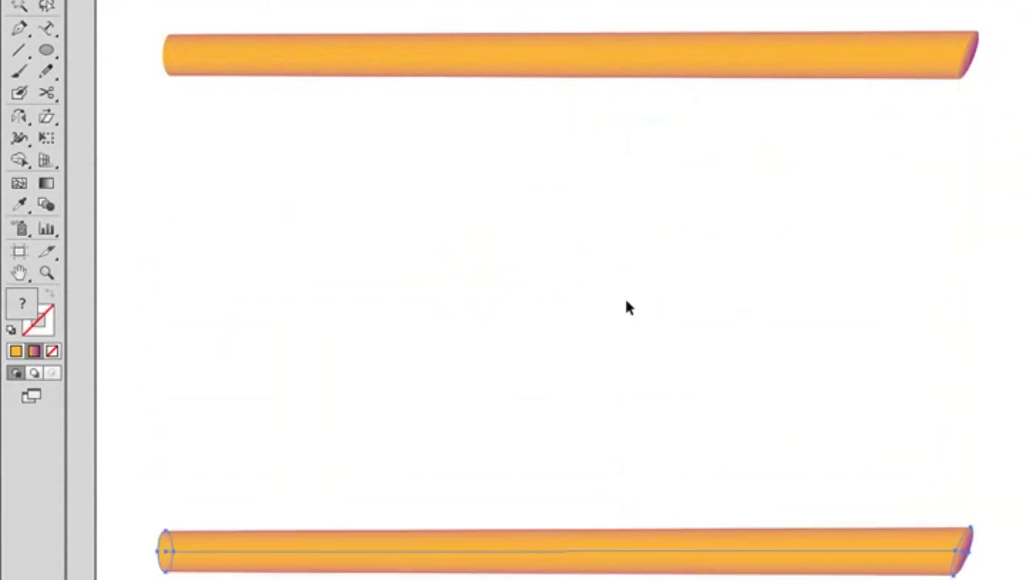
pyautogui.moveTo(596, 60); pyautogui.dragTo(590, 159)
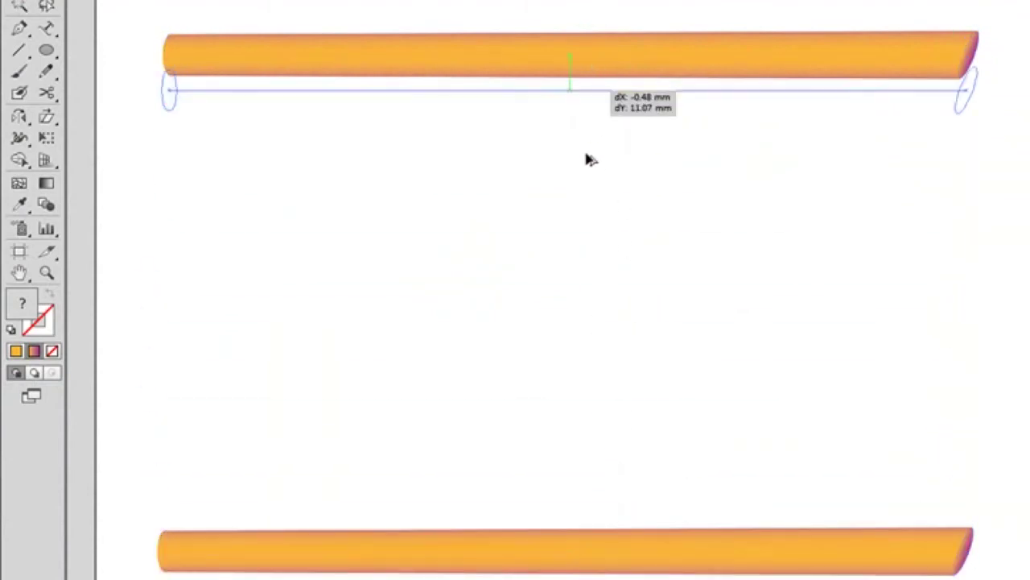
pyautogui.moveTo(590, 159); pyautogui.dragTo(594, 488)
pyautogui.click(615, 401)
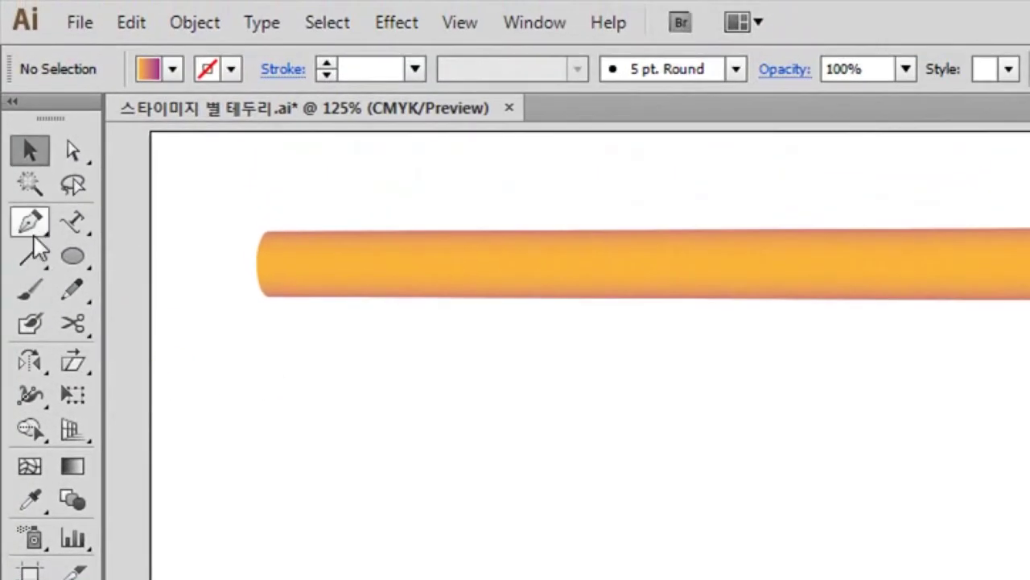
pyautogui.click(31, 224)
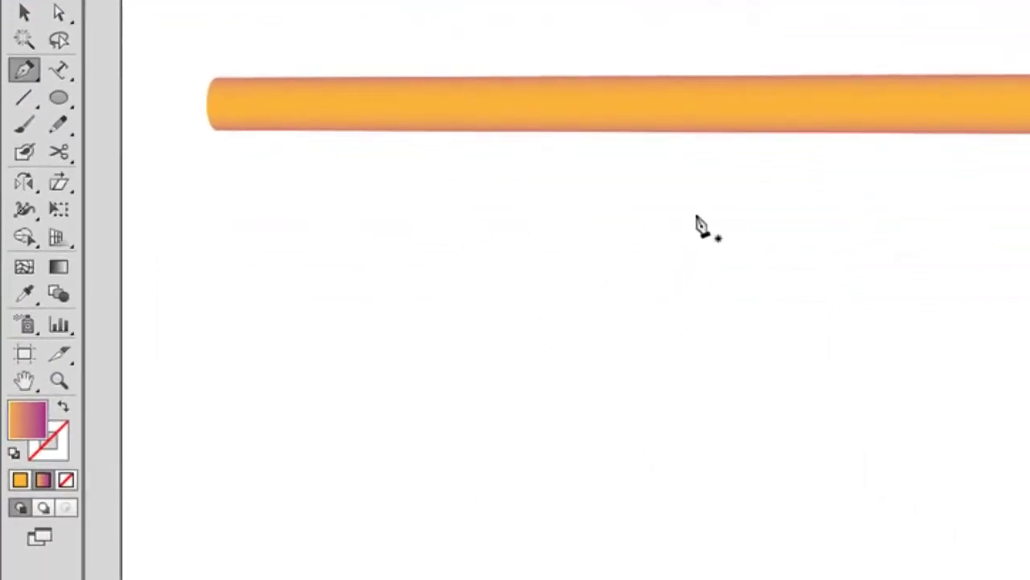
# - Draw a looping cursive letter path with curved Pen anchors between the tubes
pyautogui.click(699, 211)
pyautogui.moveTo(609, 470); pyautogui.dragTo(608, 380)
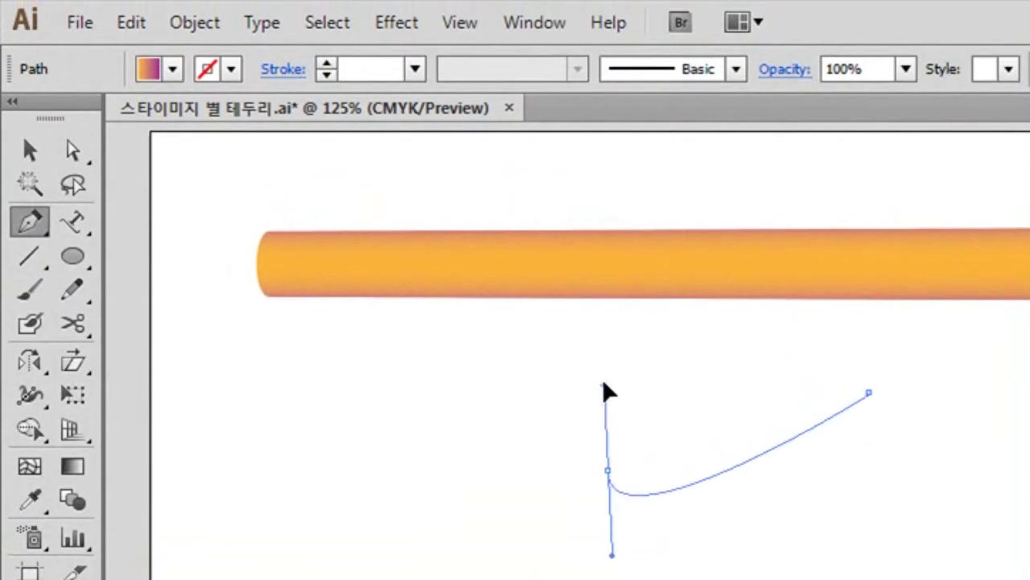
pyautogui.moveTo(716, 393); pyautogui.dragTo(735, 462)
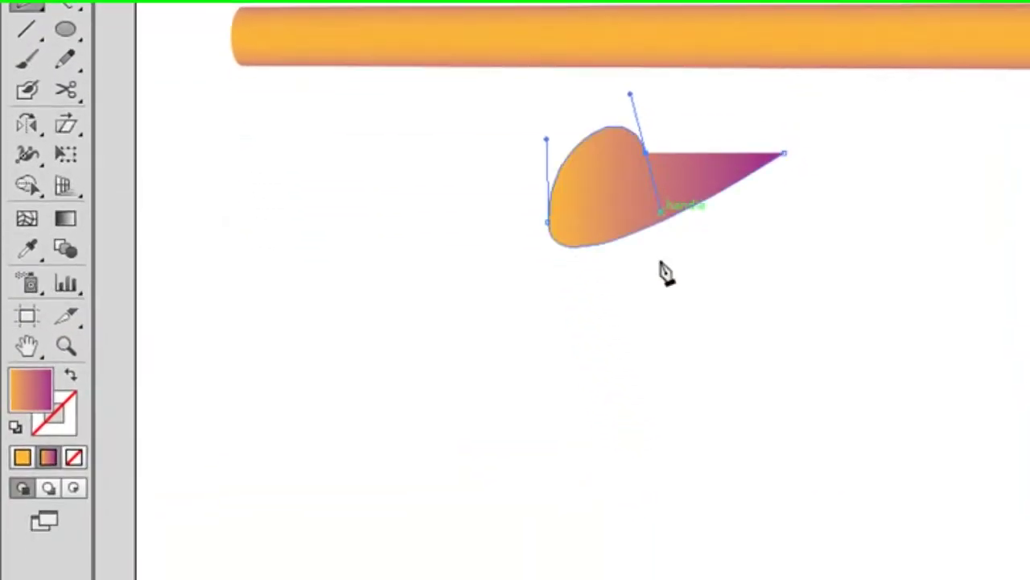
pyautogui.moveTo(630, 446); pyautogui.dragTo(588, 537)
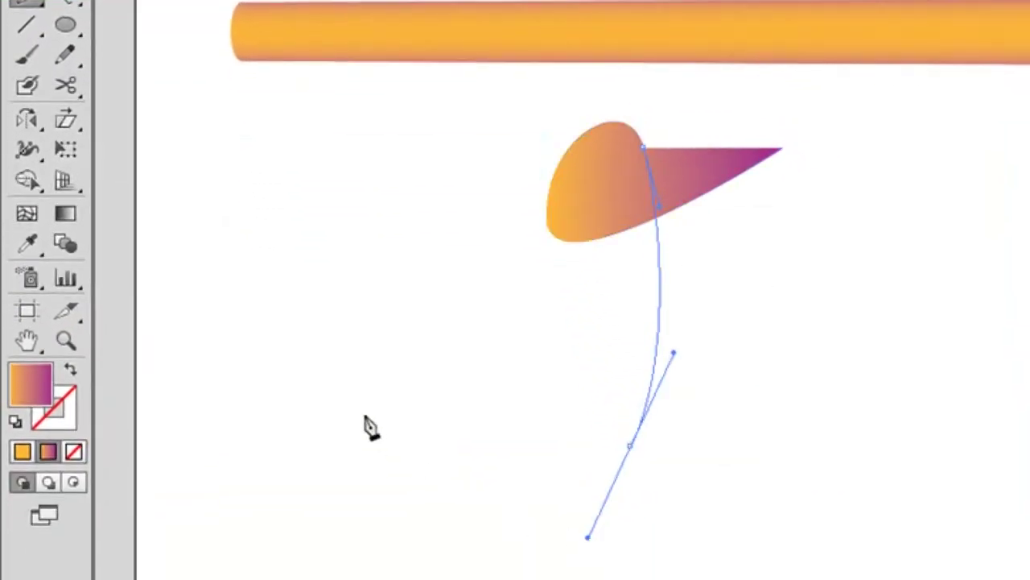
pyautogui.moveTo(357, 402); pyautogui.dragTo(383, 334)
pyautogui.moveTo(834, 395); pyautogui.dragTo(961, 439)
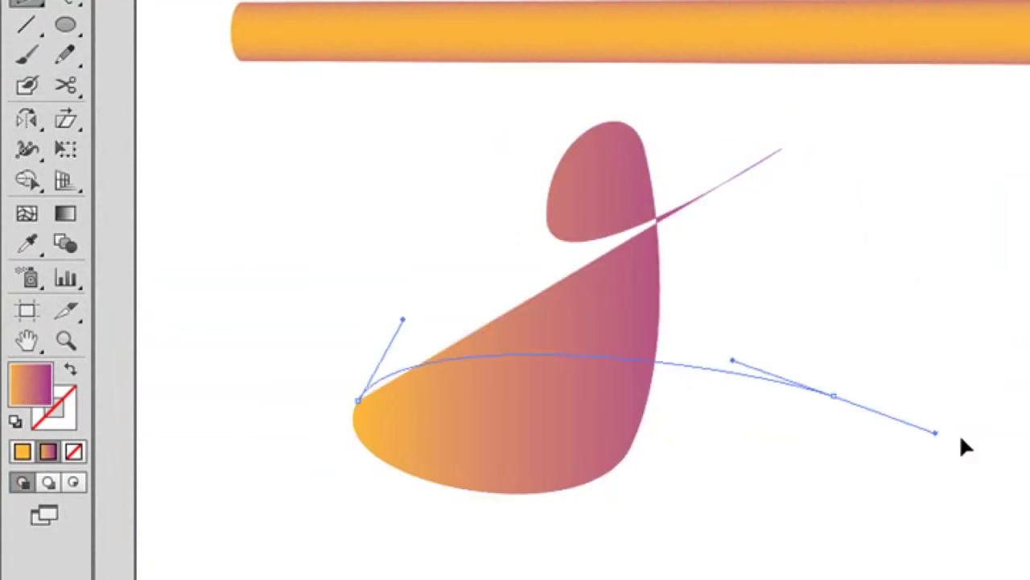
# - Give the letter path a black 1 pt stroke with no fill, then shift it left
pyautogui.click(70, 370)
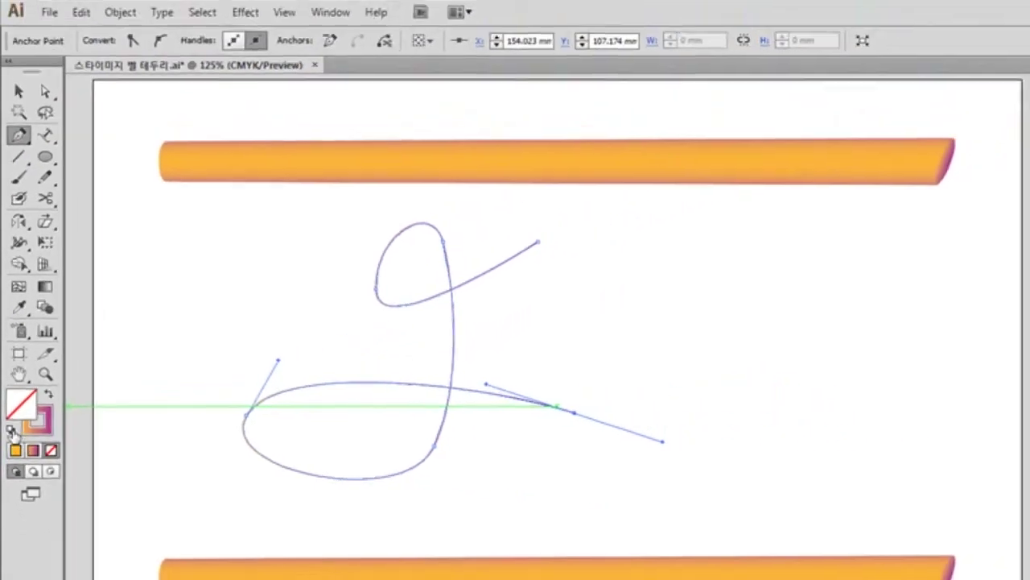
pyautogui.click(11, 429)
pyautogui.click(50, 450)
pyautogui.click(19, 93)
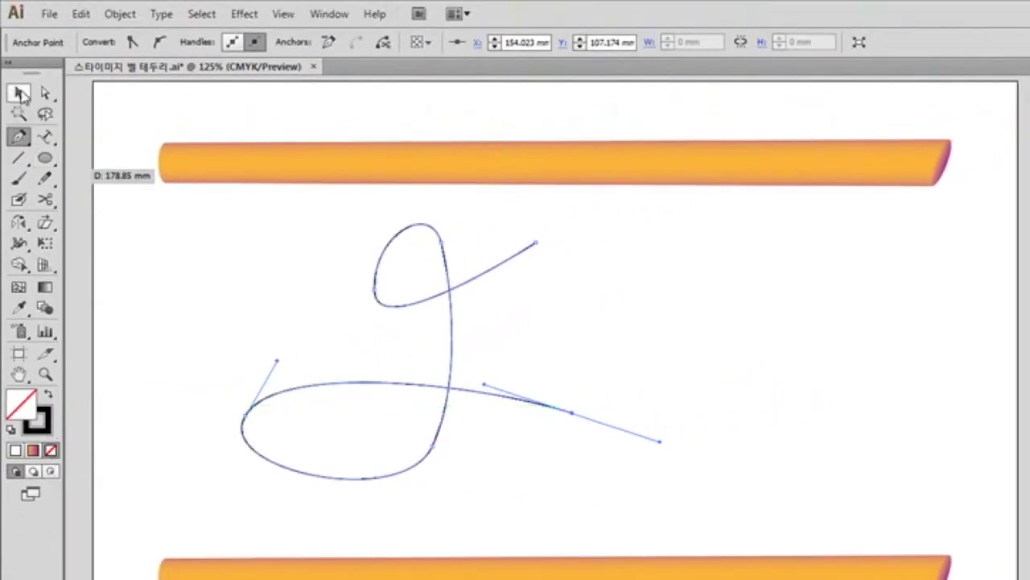
pyautogui.click(206, 254)
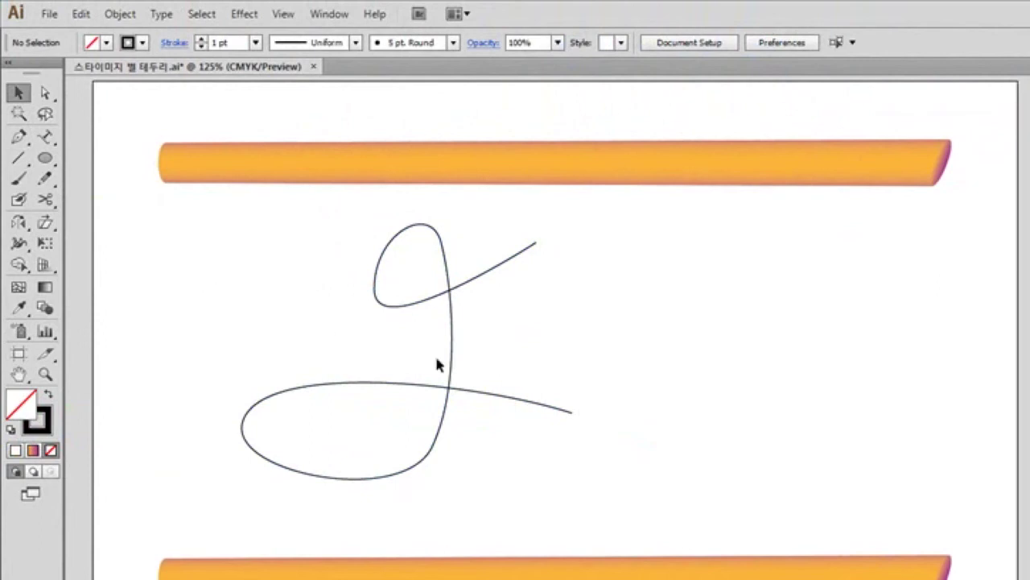
pyautogui.moveTo(447, 358); pyautogui.dragTo(324, 362)
# - Draw a second unfilled f-shaped cursive letter path to the right of the first
pyautogui.click(509, 362)
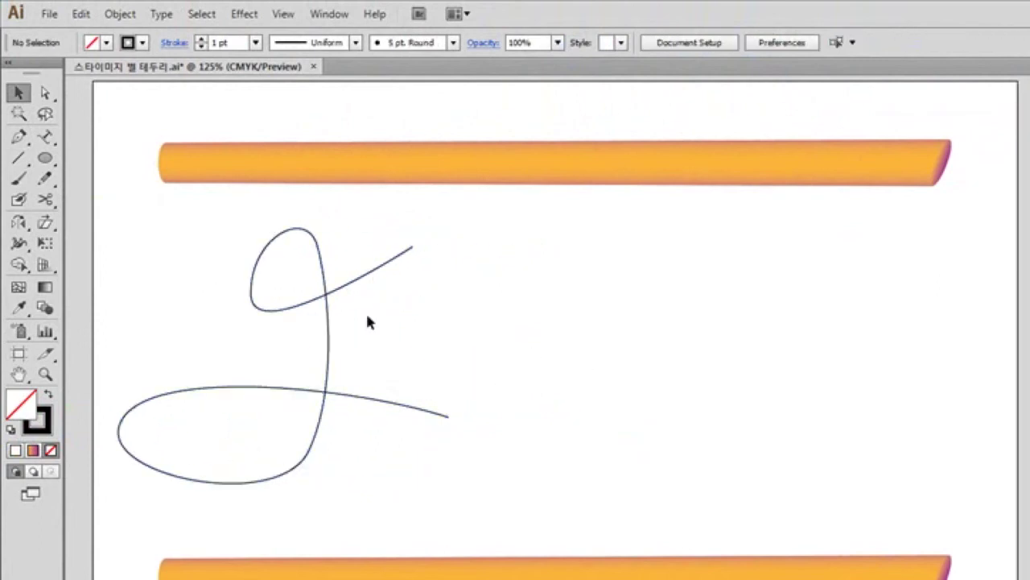
pyautogui.click(18, 136)
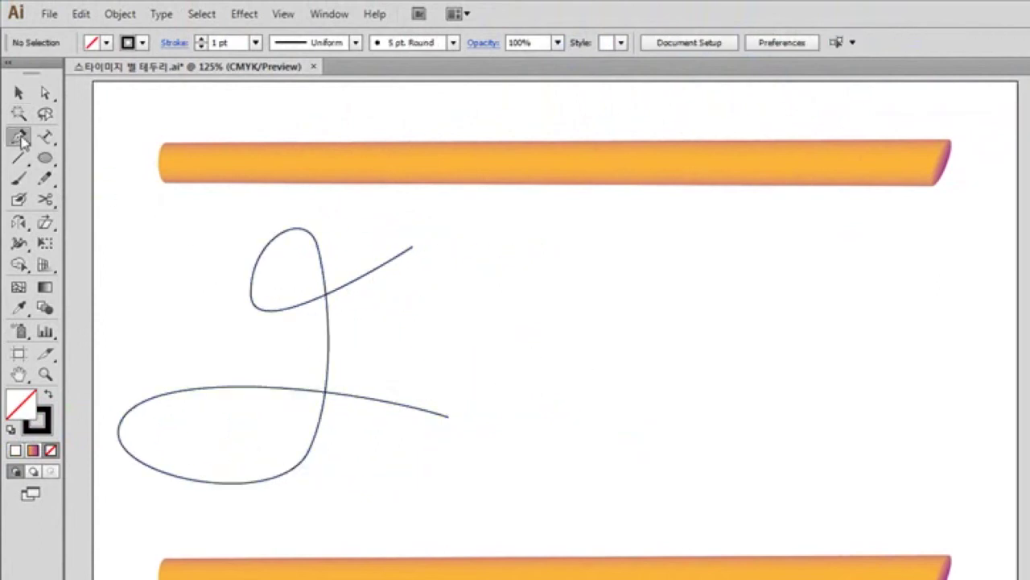
pyautogui.click(722, 246)
pyautogui.moveTo(581, 227); pyautogui.dragTo(546, 295)
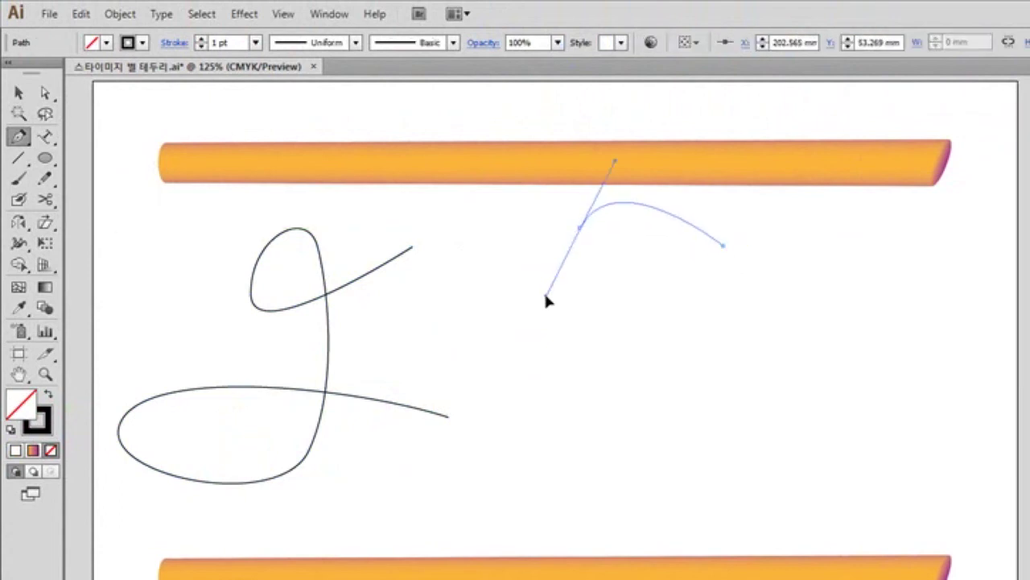
pyautogui.moveTo(579, 497); pyautogui.dragTo(528, 525)
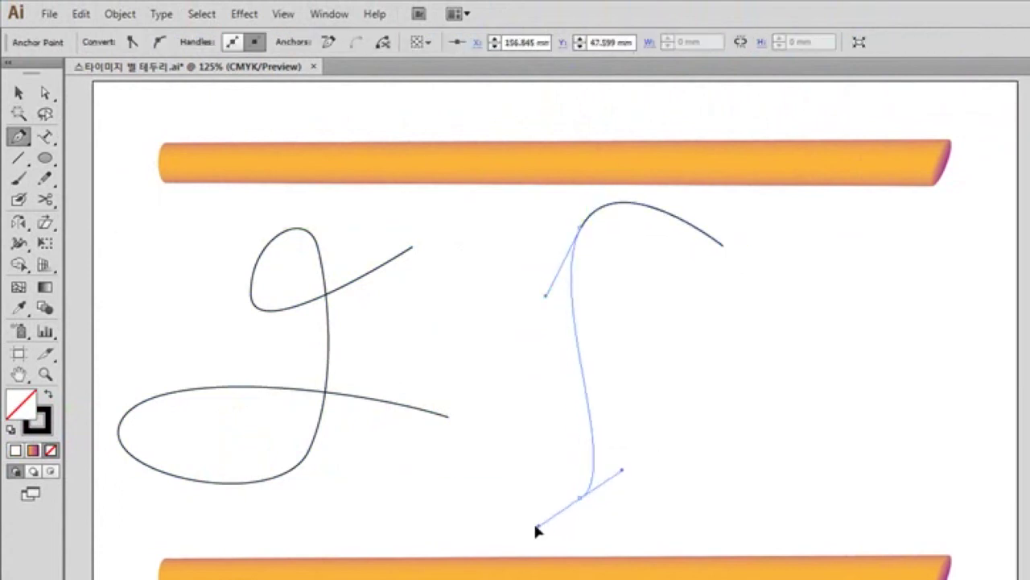
pyautogui.moveTo(529, 433); pyautogui.dragTo(561, 427)
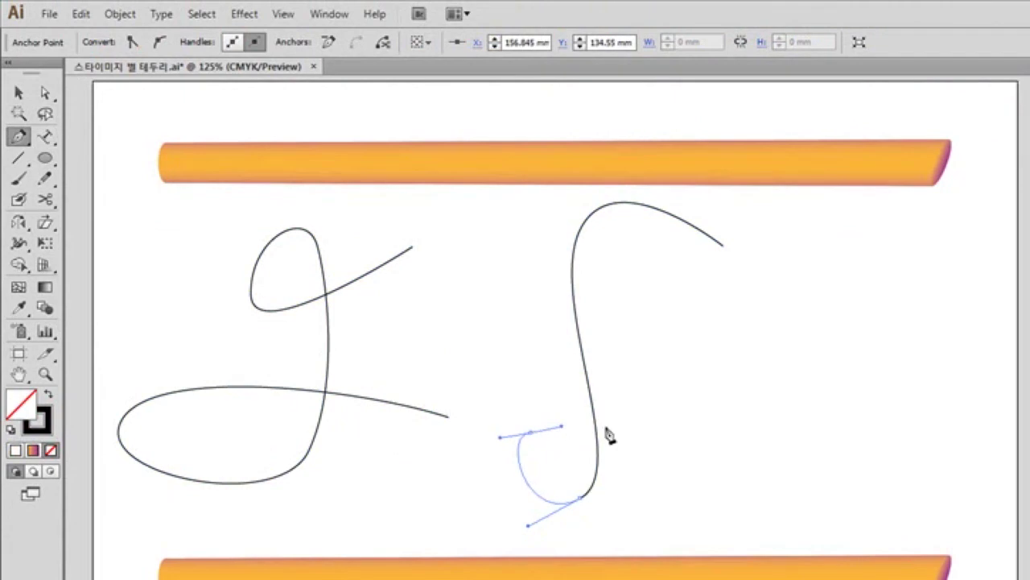
pyautogui.click(668, 432)
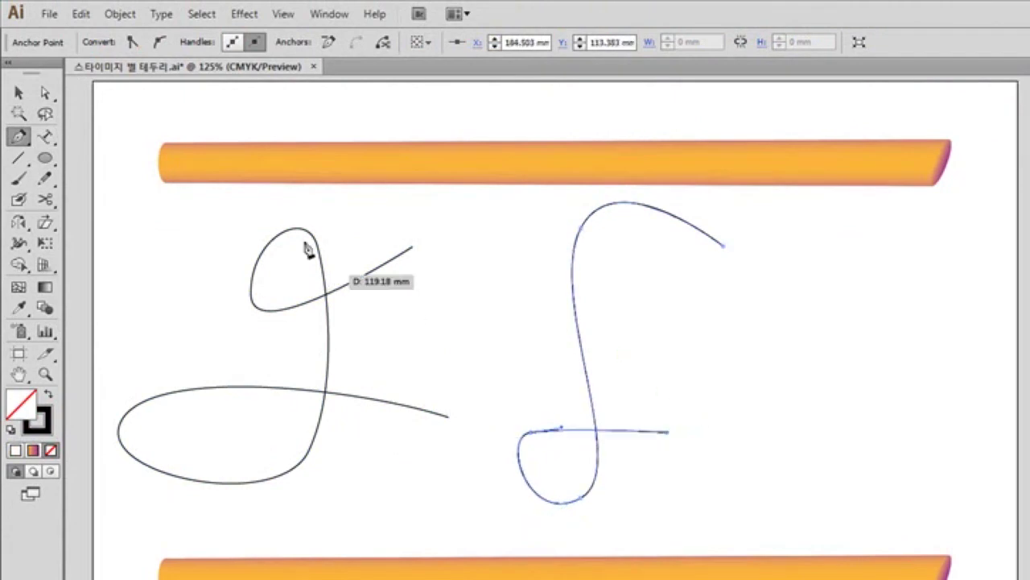
# - Deselect the f path and select the upper orange blended tube
pyautogui.click(19, 93)
pyautogui.click(511, 339)
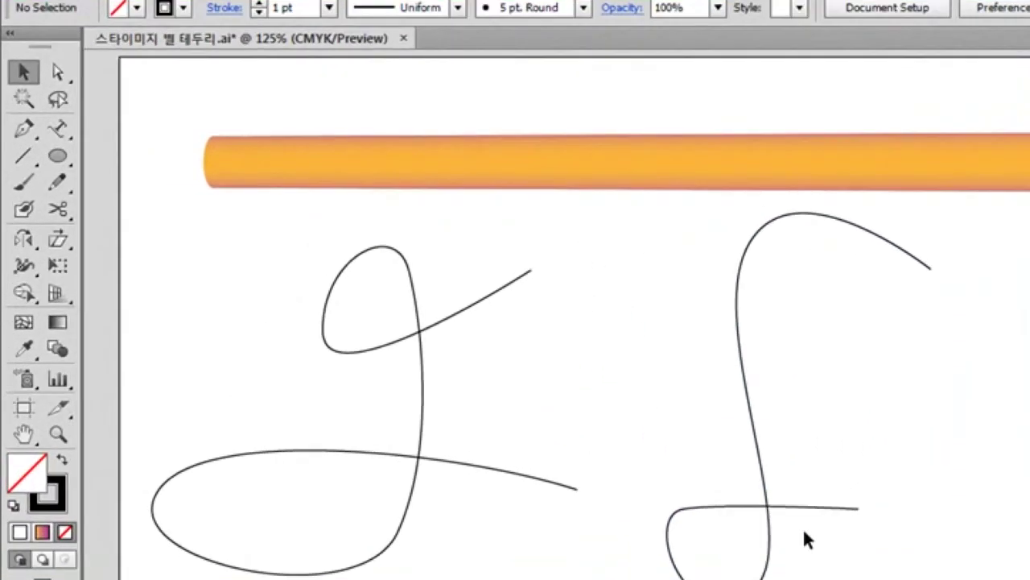
pyautogui.click(494, 168)
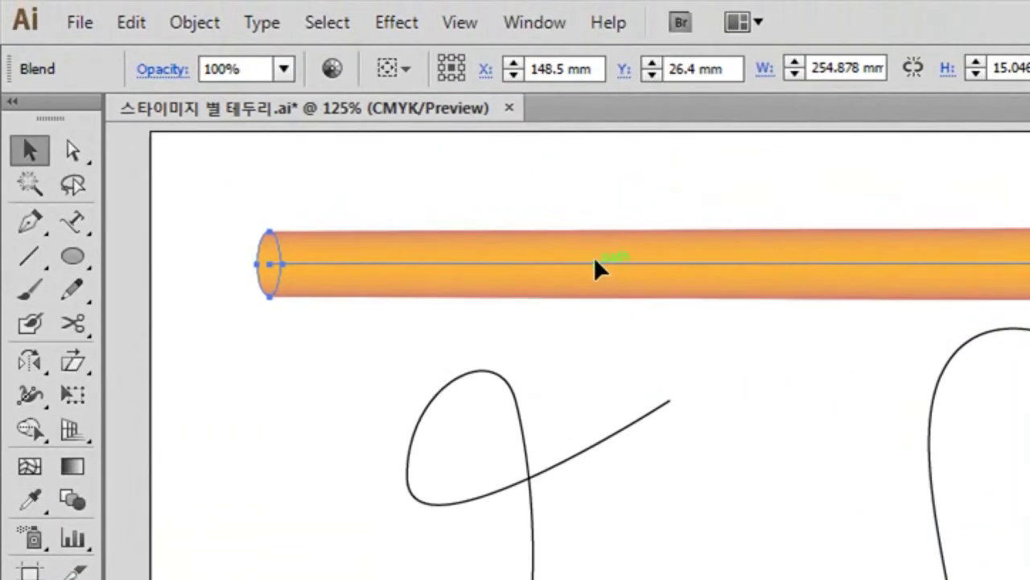
# - Move the upper tube down-left and replace its spine with the first looping letter path
pyautogui.moveTo(595, 268); pyautogui.dragTo(502, 315)
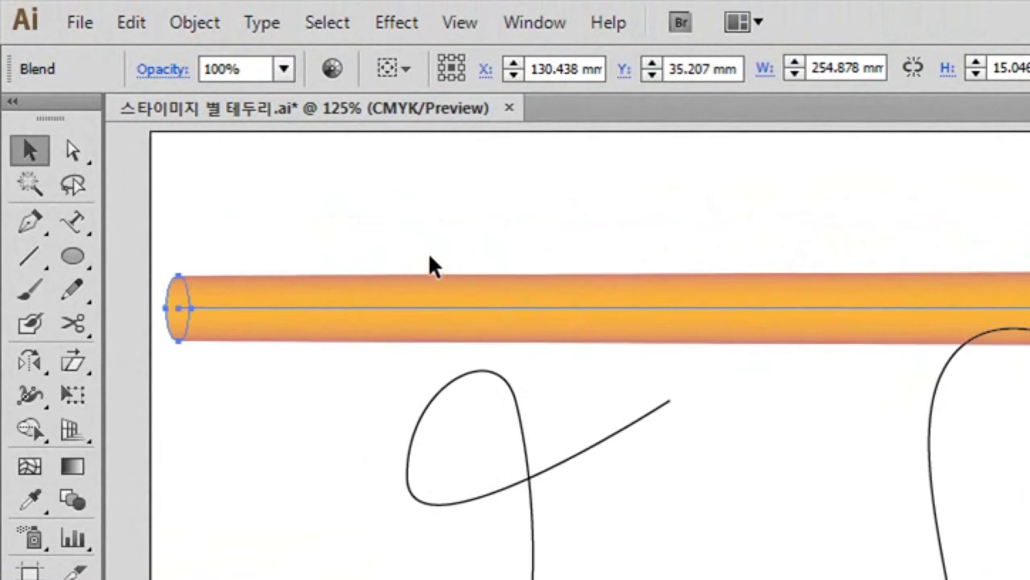
pyautogui.moveTo(389, 231); pyautogui.dragTo(473, 497)
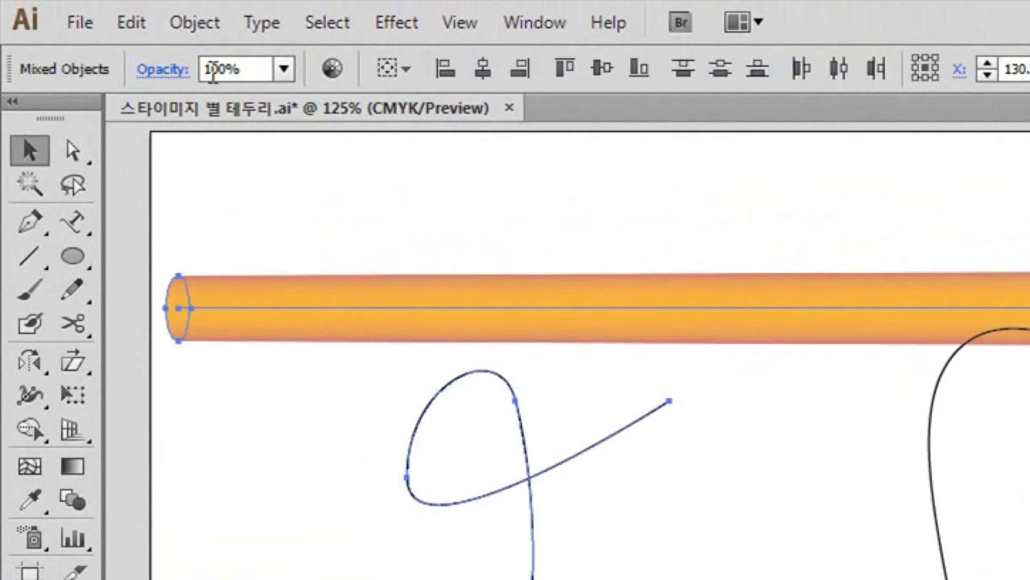
pyautogui.click(194, 24)
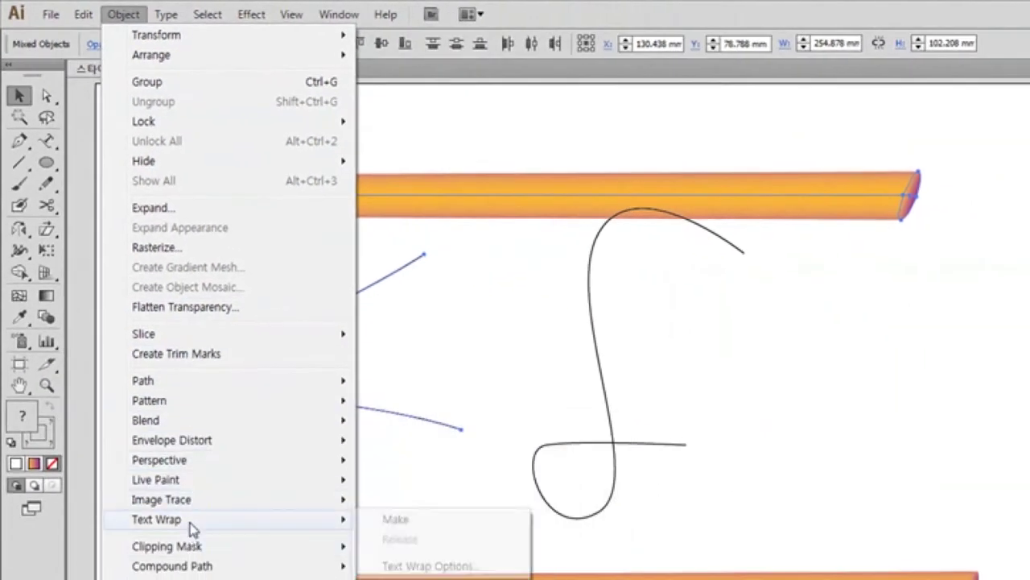
pyautogui.moveTo(230, 330)
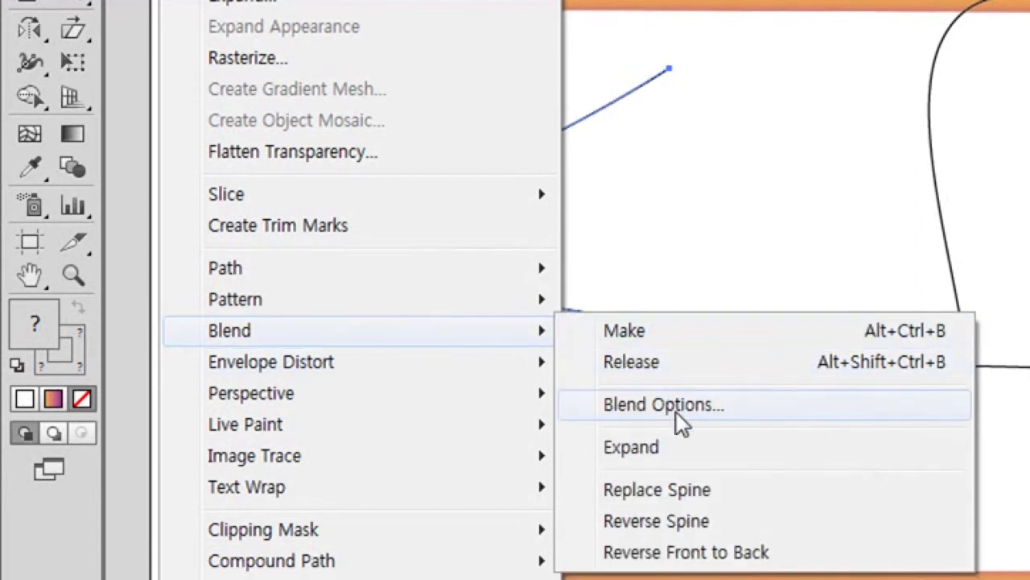
pyautogui.click(702, 498)
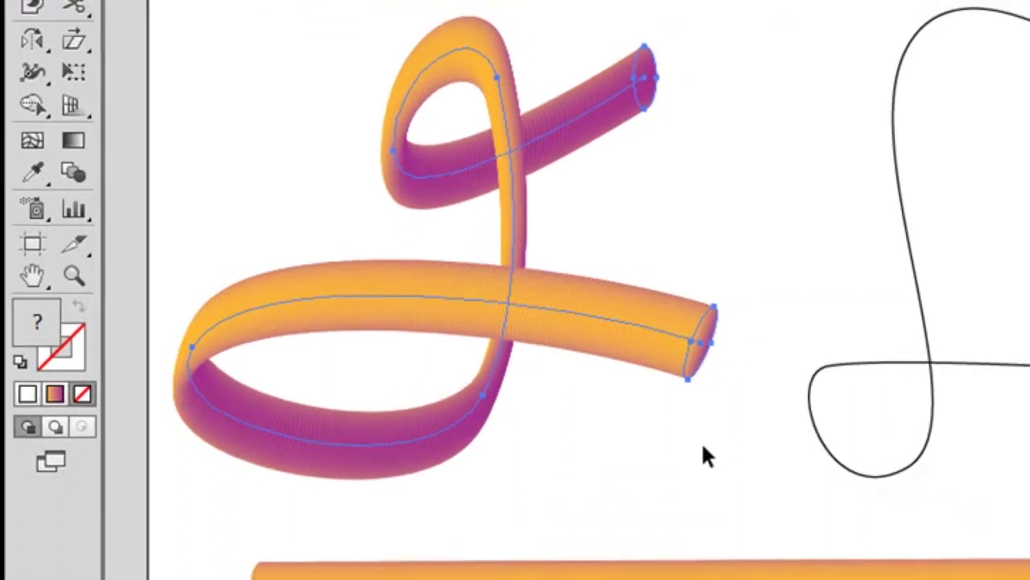
pyautogui.click(729, 449)
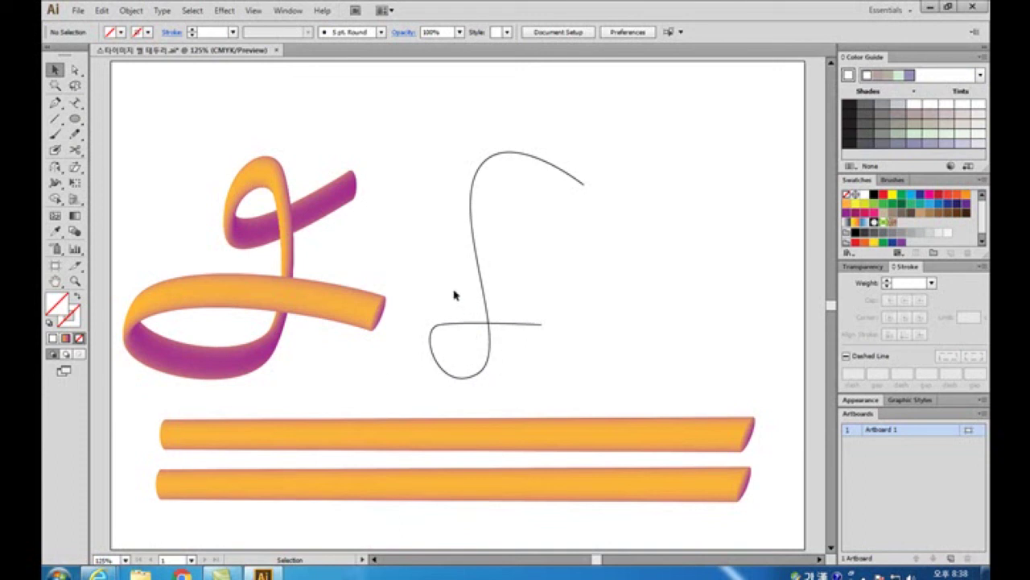
# - Replace the upper orange tube's spine with the f-shaped path via Object > Blend > Replace Spine
pyautogui.moveTo(454, 283); pyautogui.dragTo(543, 448)
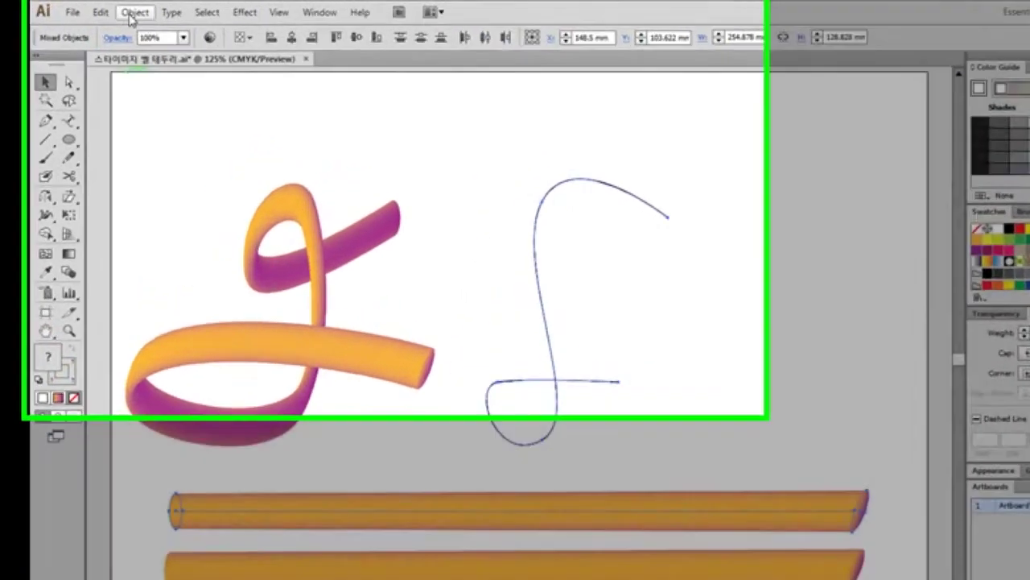
pyautogui.click(128, 11)
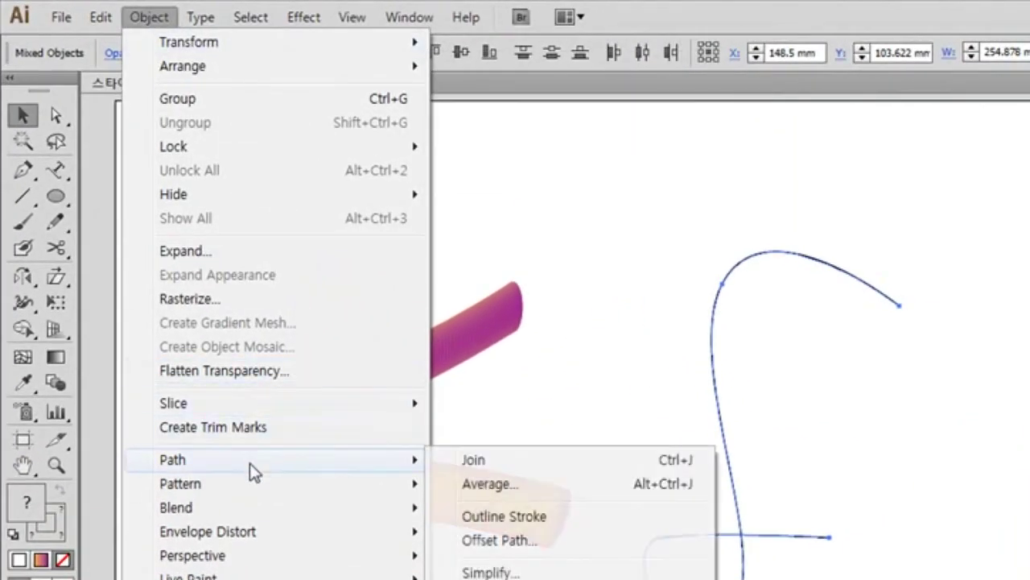
pyautogui.moveTo(25, 340)
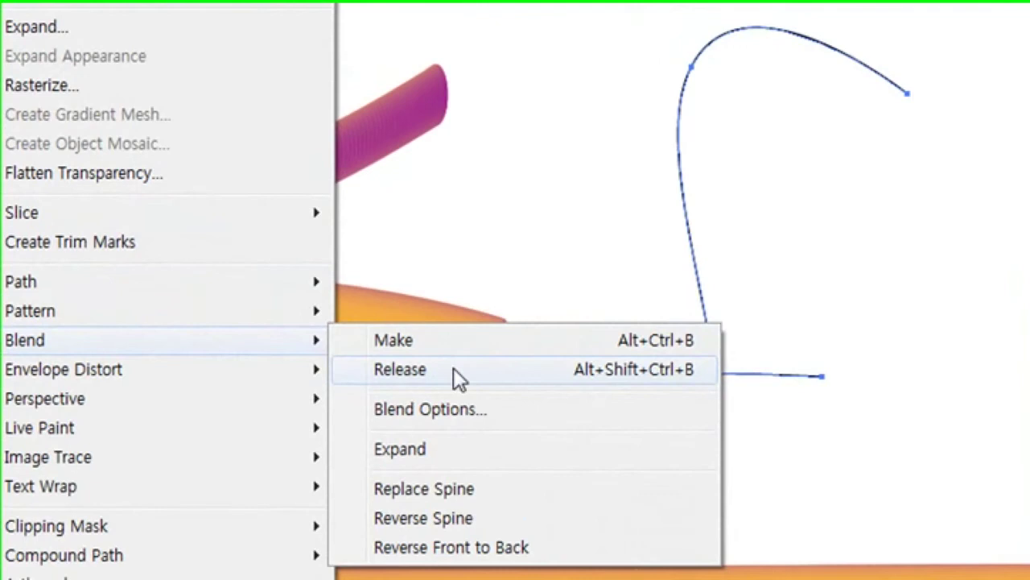
pyautogui.click(460, 483)
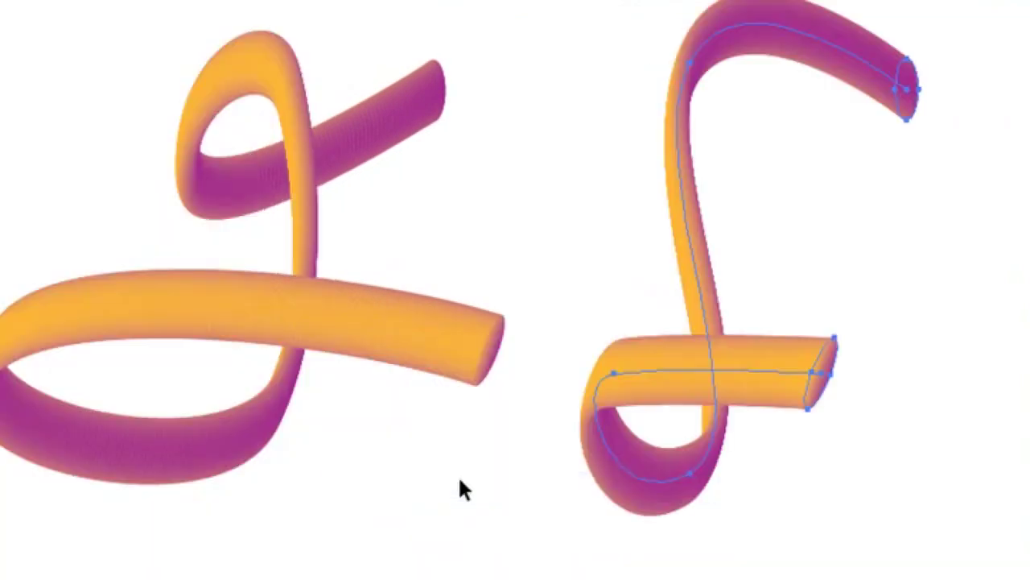
pyautogui.click(944, 493)
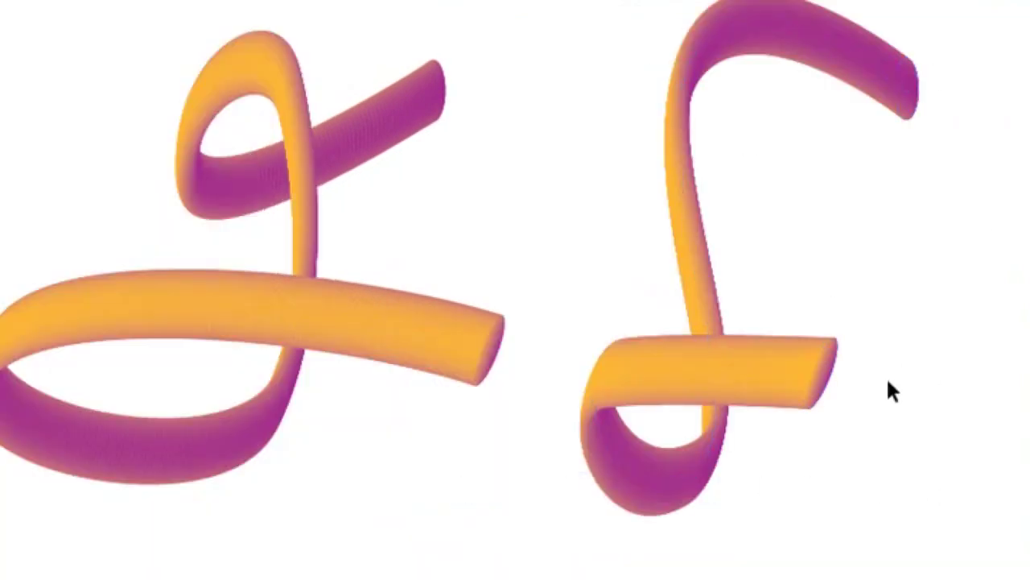